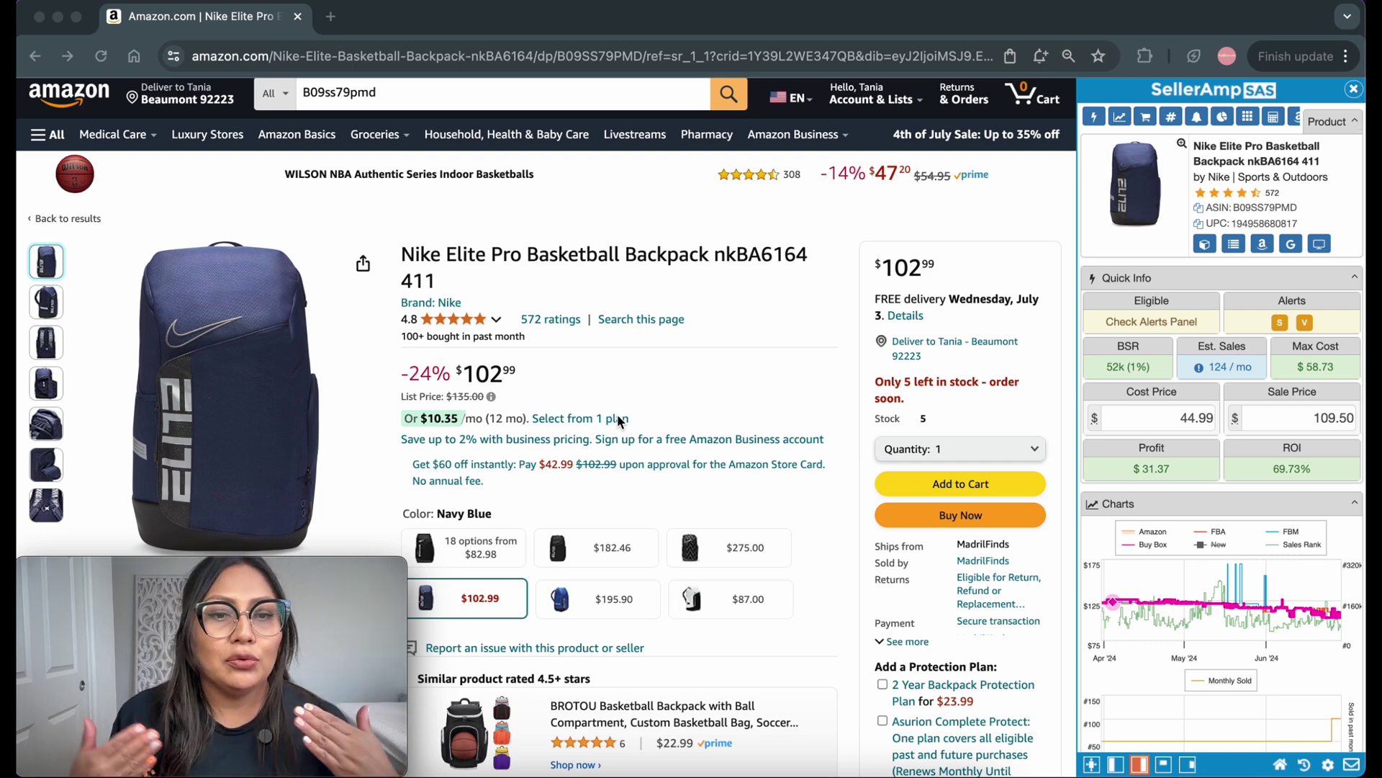
# - Browse the Nike Elite backpack listing's color variations, including Black/Black/Grey, Royal Blue, Chain/Black and White, returning to Navy Blue
pyautogui.scroll(-1, 594, 378)
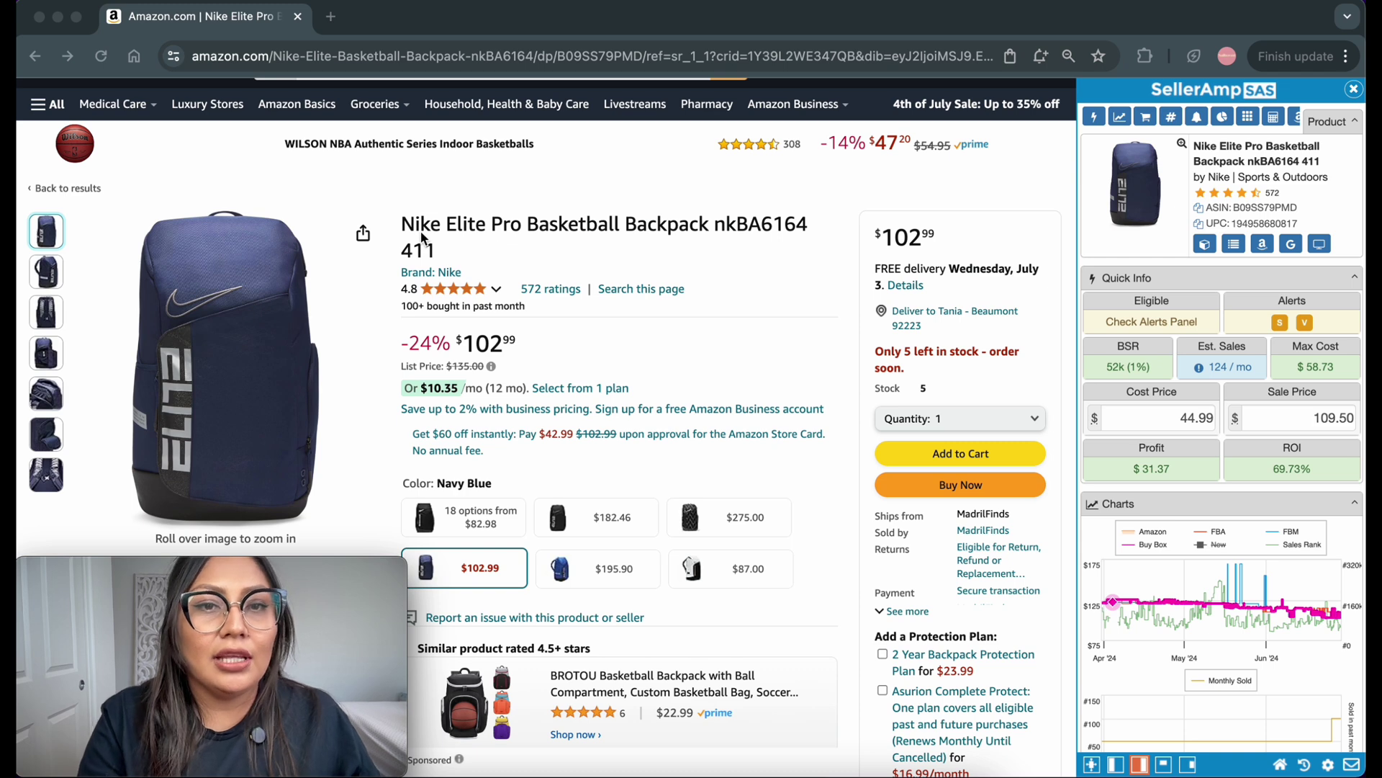
pyautogui.scroll(-2, 649, 451)
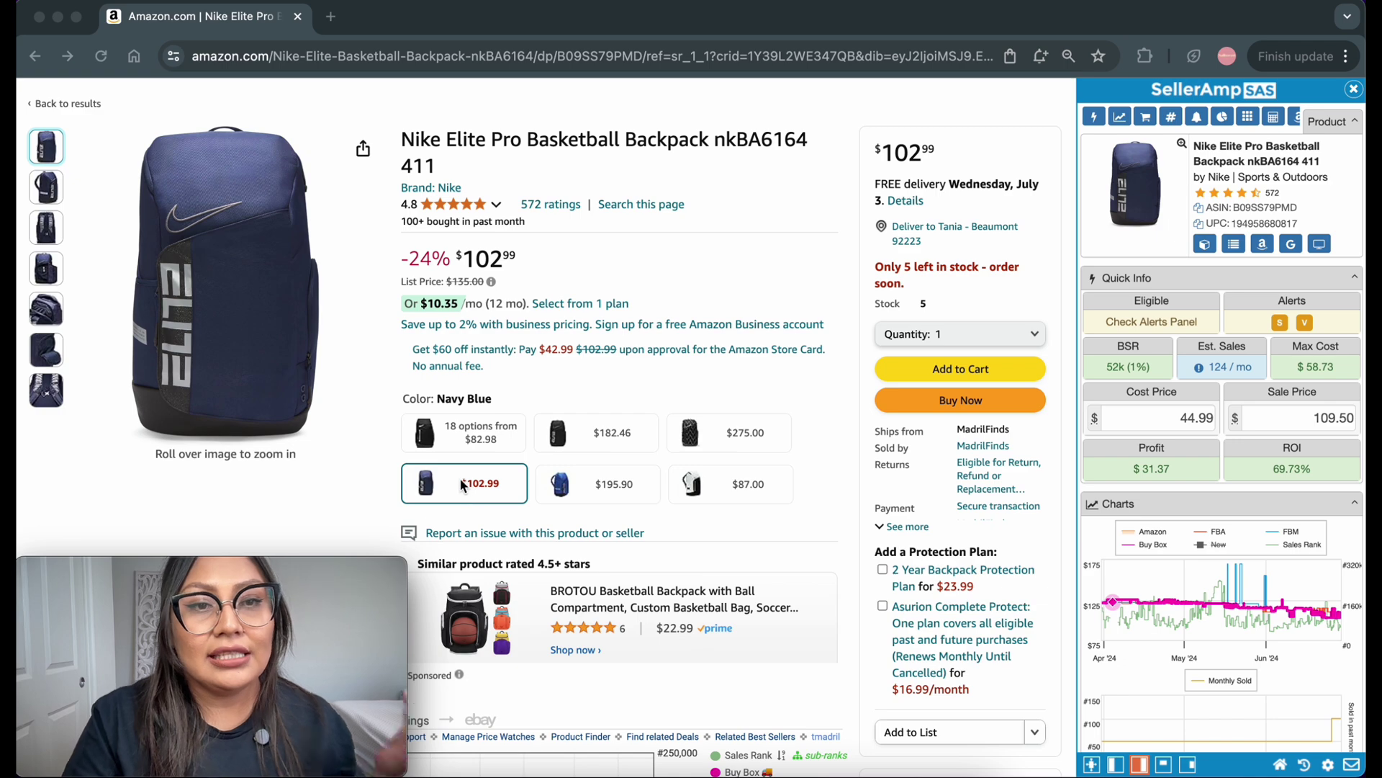
pyautogui.click(462, 431)
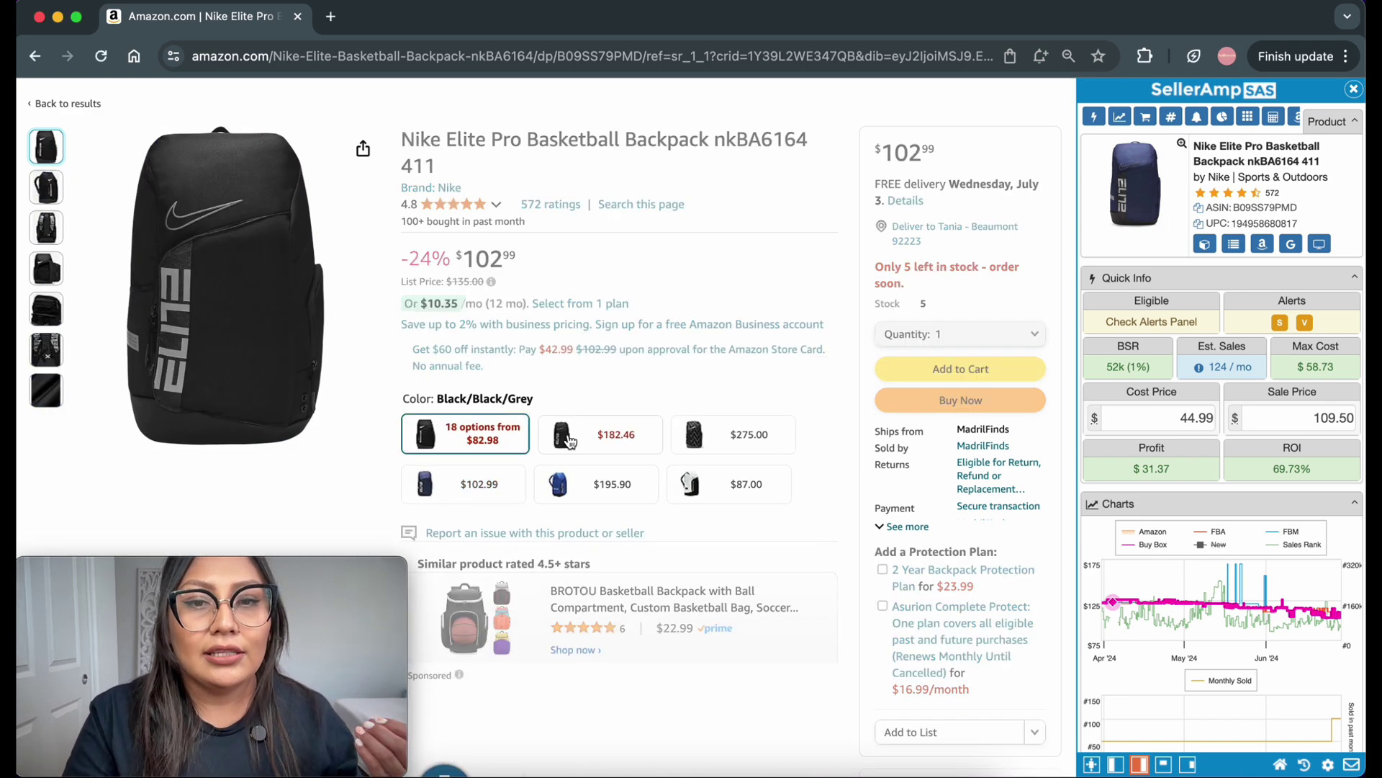
pyautogui.click(584, 311)
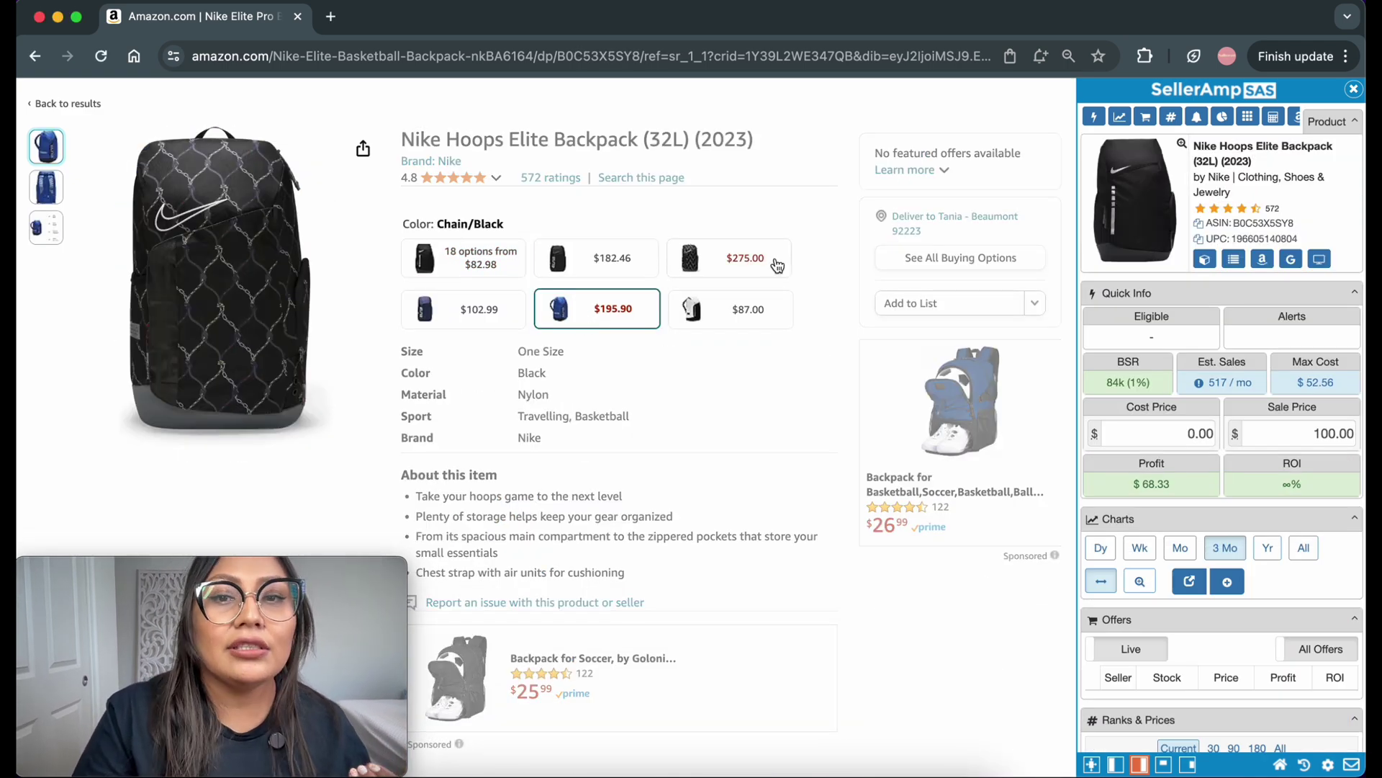
pyautogui.click(778, 267)
pyautogui.click(747, 387)
pyautogui.click(455, 486)
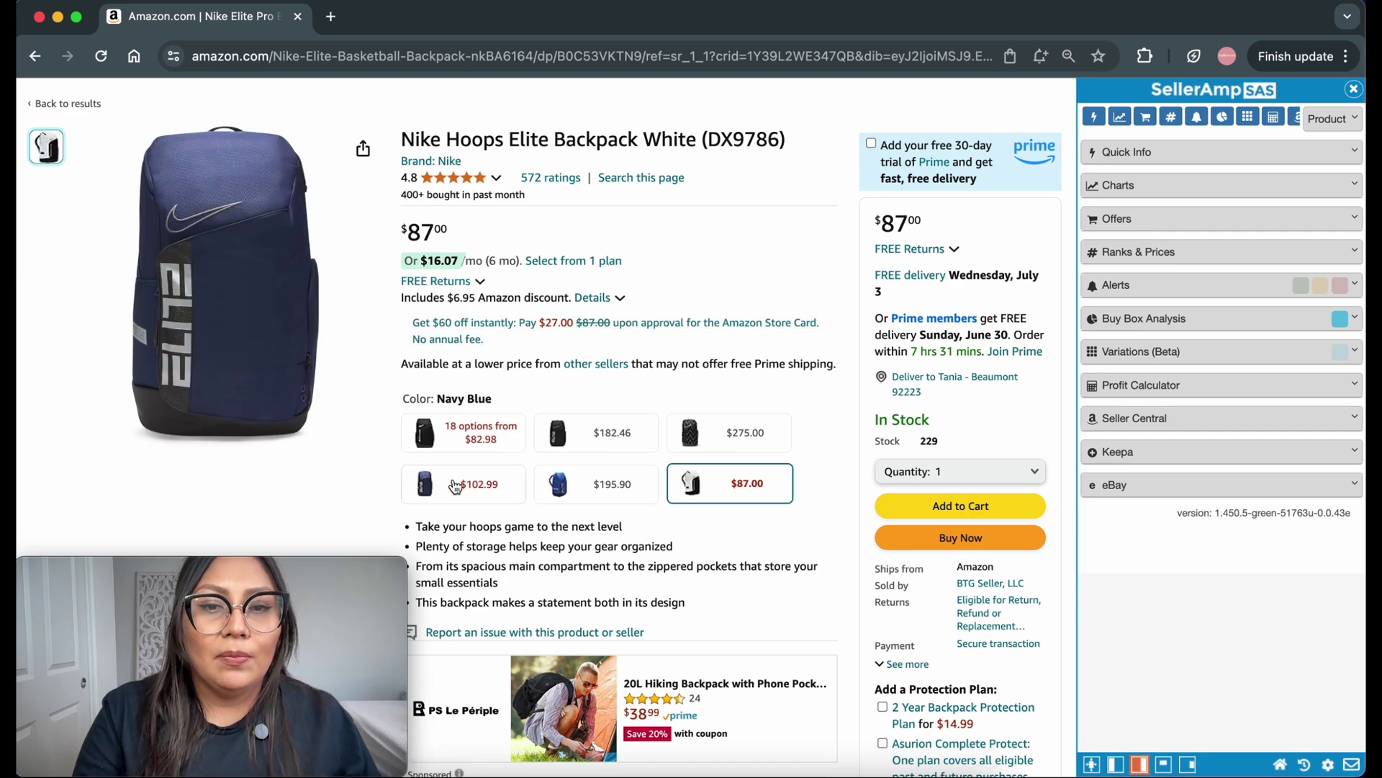
pyautogui.scroll(-1, 753, 238)
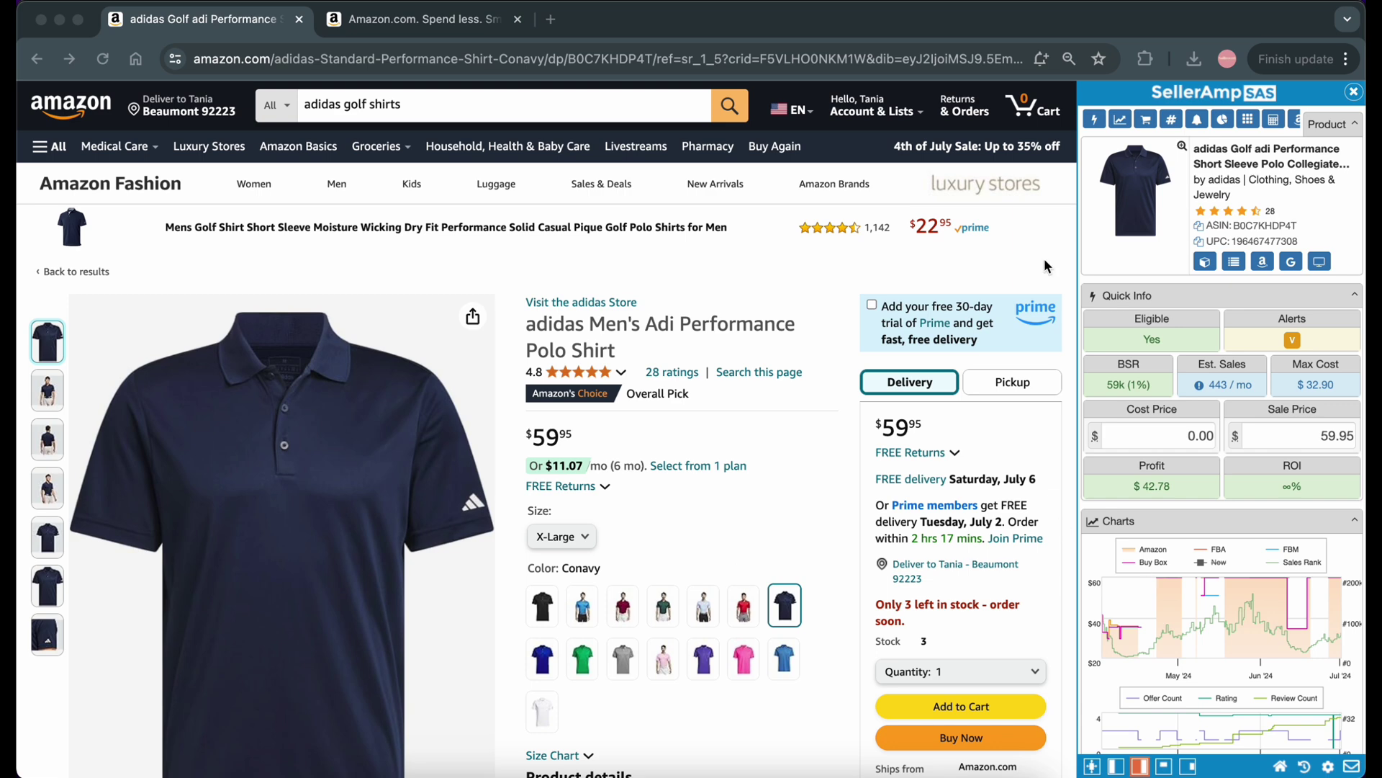
# - Examine the variations alert for the adidas polo shirt and its list of size and color variations in SellerAmp
pyautogui.click(1293, 341)
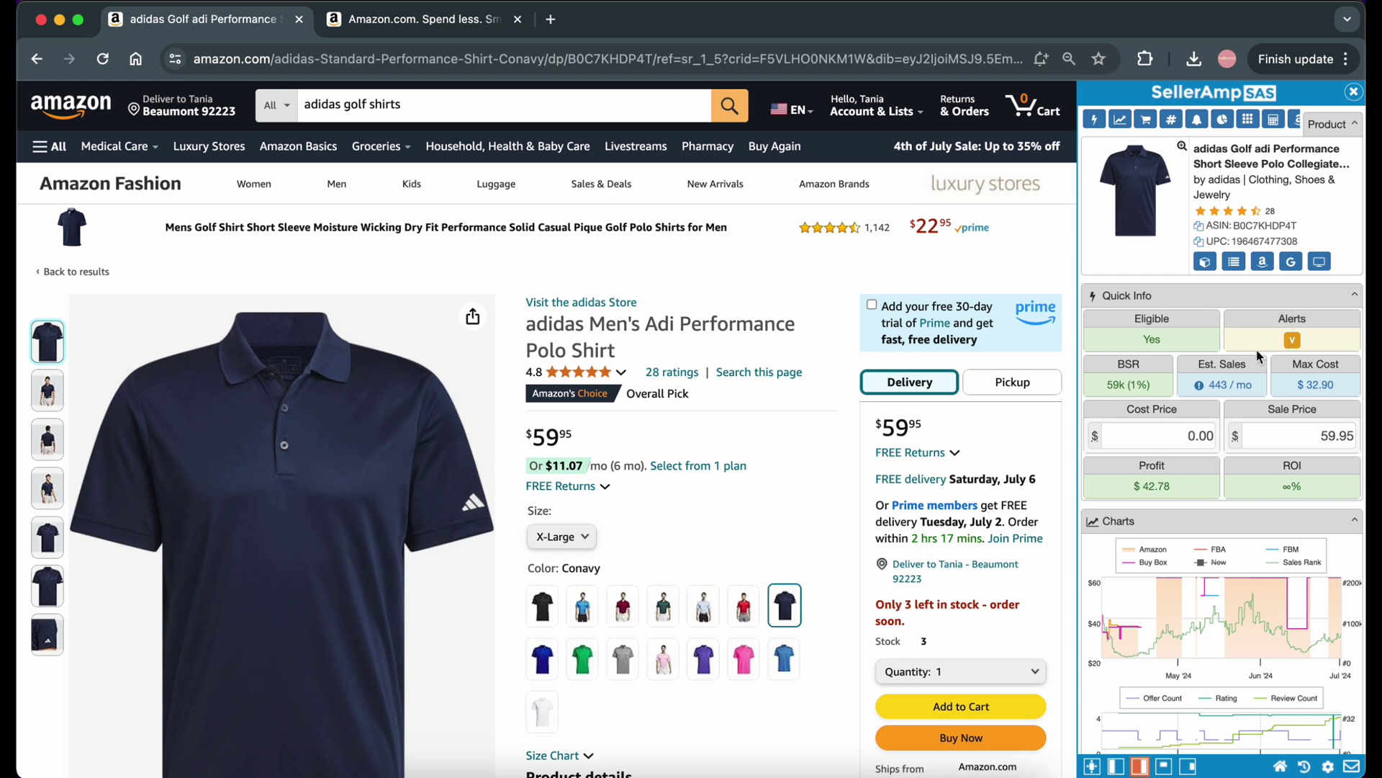
pyautogui.scroll(-15, 1207, 585)
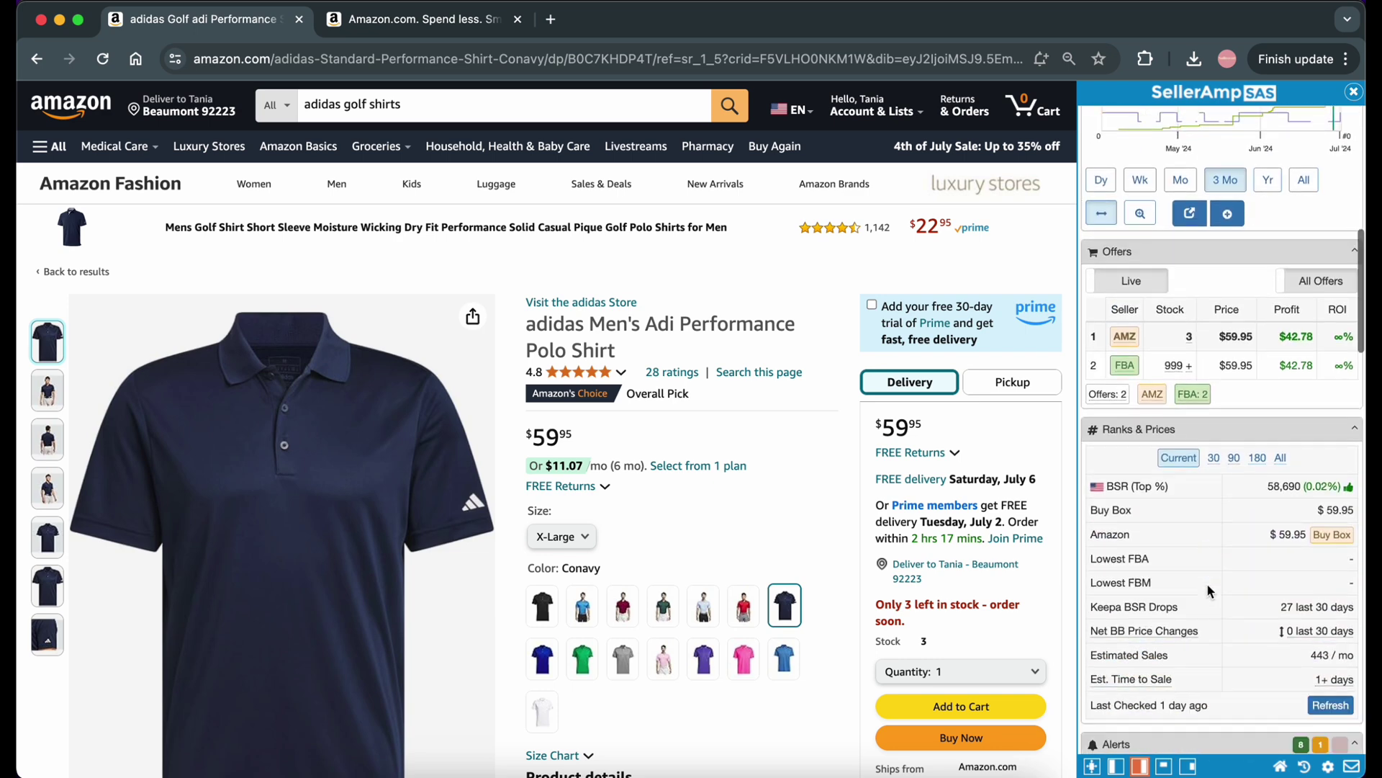
pyautogui.scroll(-5, 1207, 582)
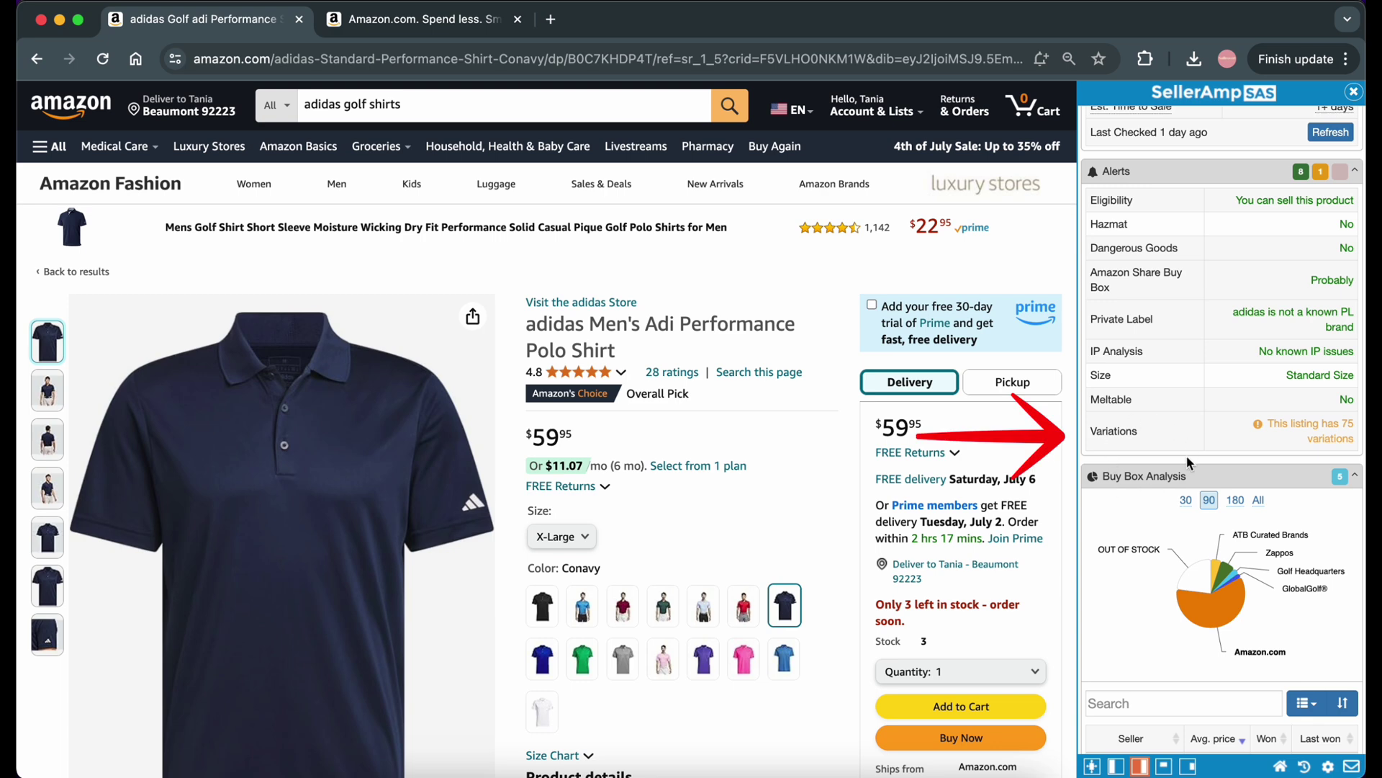
pyautogui.moveTo(1269, 424); pyautogui.dragTo(1357, 461)
pyautogui.click(1286, 452)
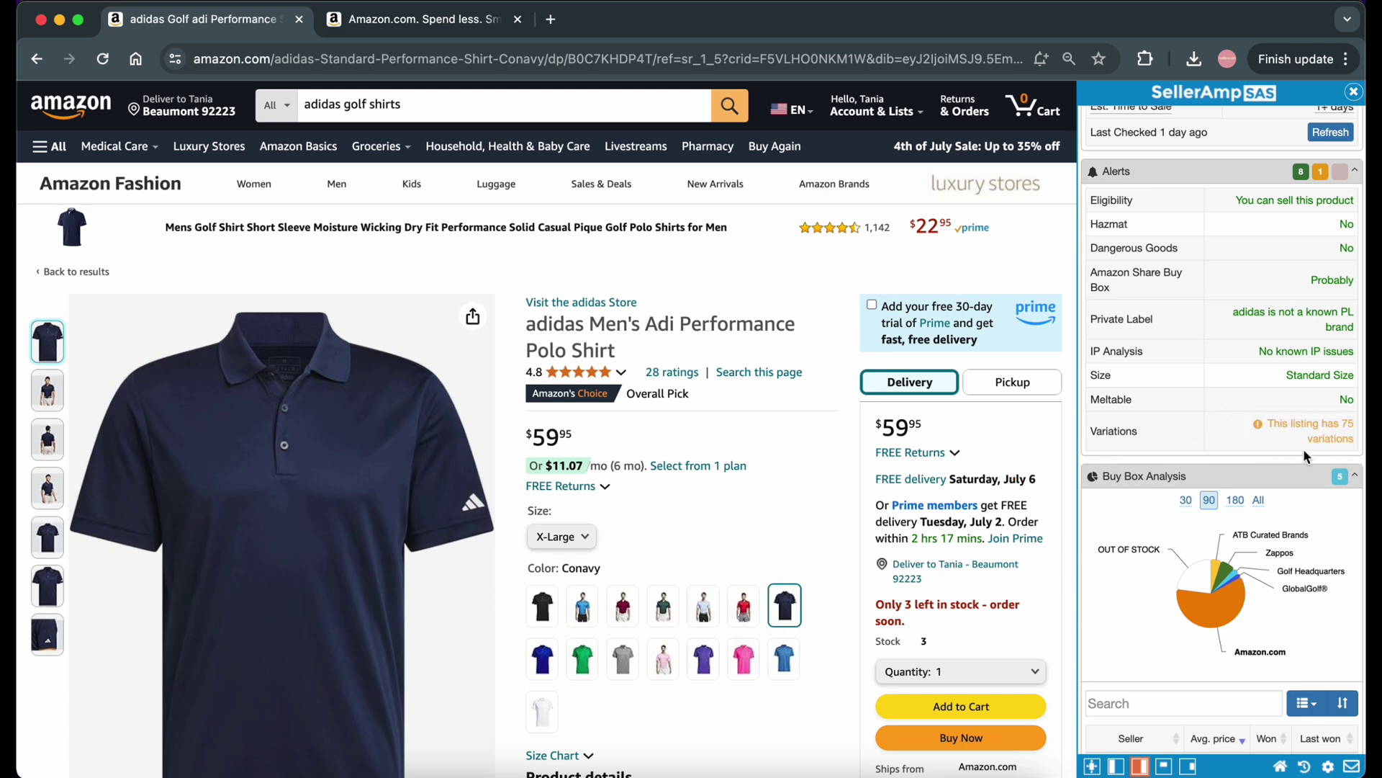
pyautogui.scroll(1, 1193, 195)
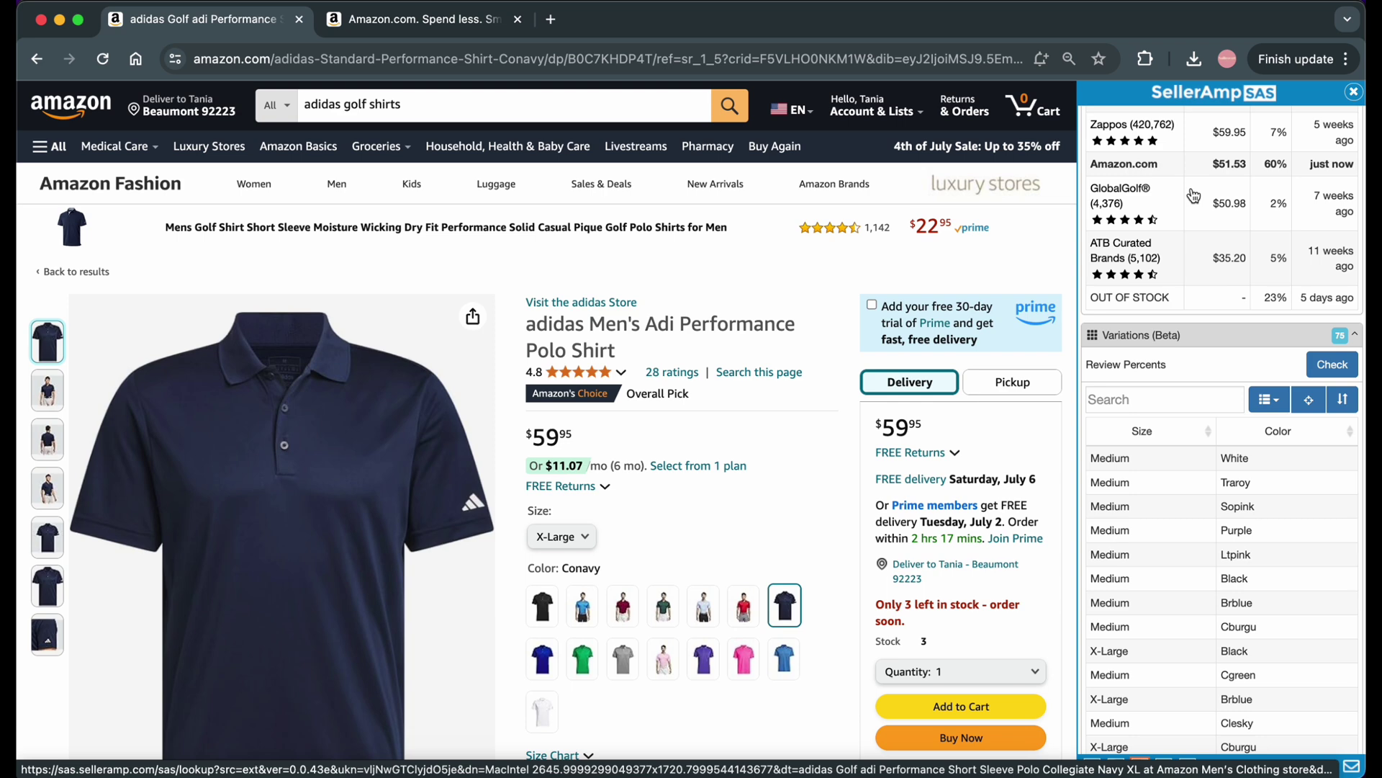
pyautogui.scroll(-1, 1218, 355)
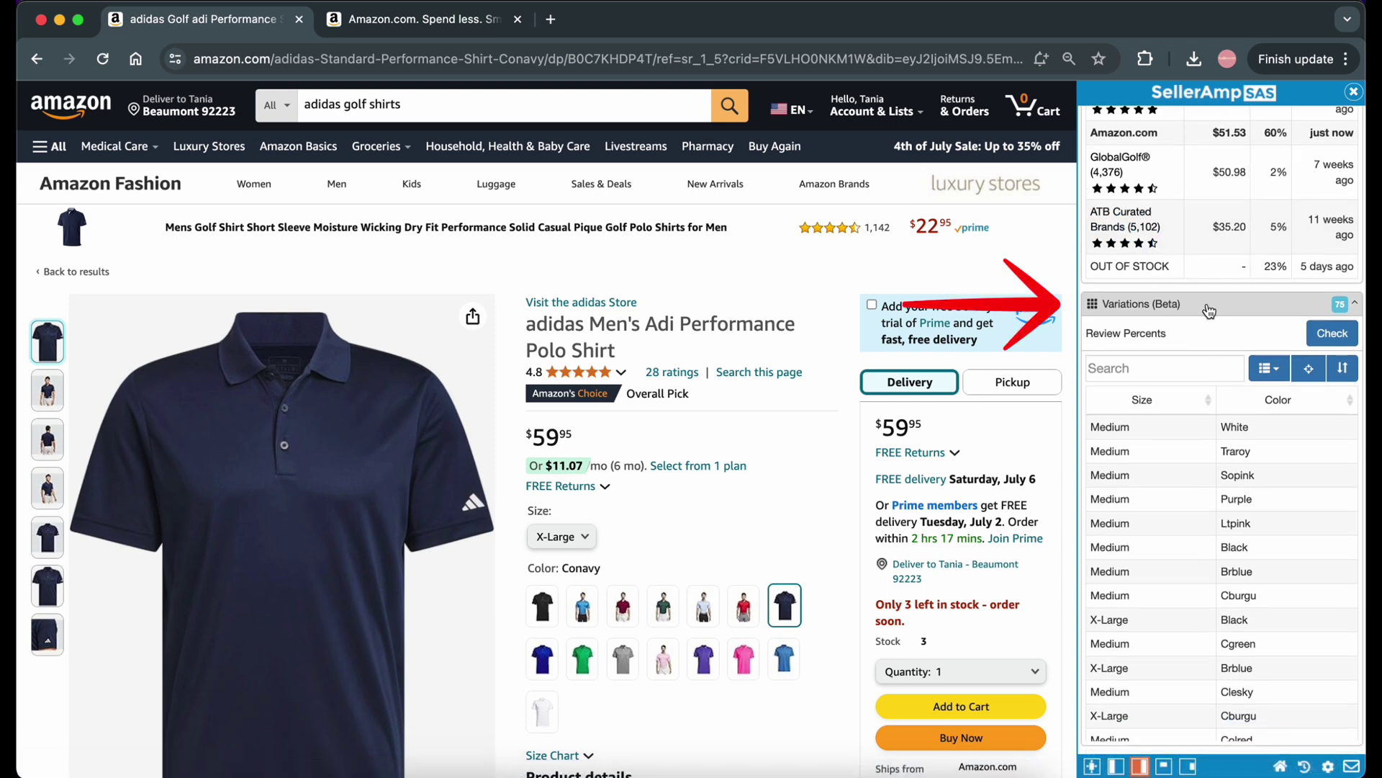
pyautogui.scroll(-3, 1224, 347)
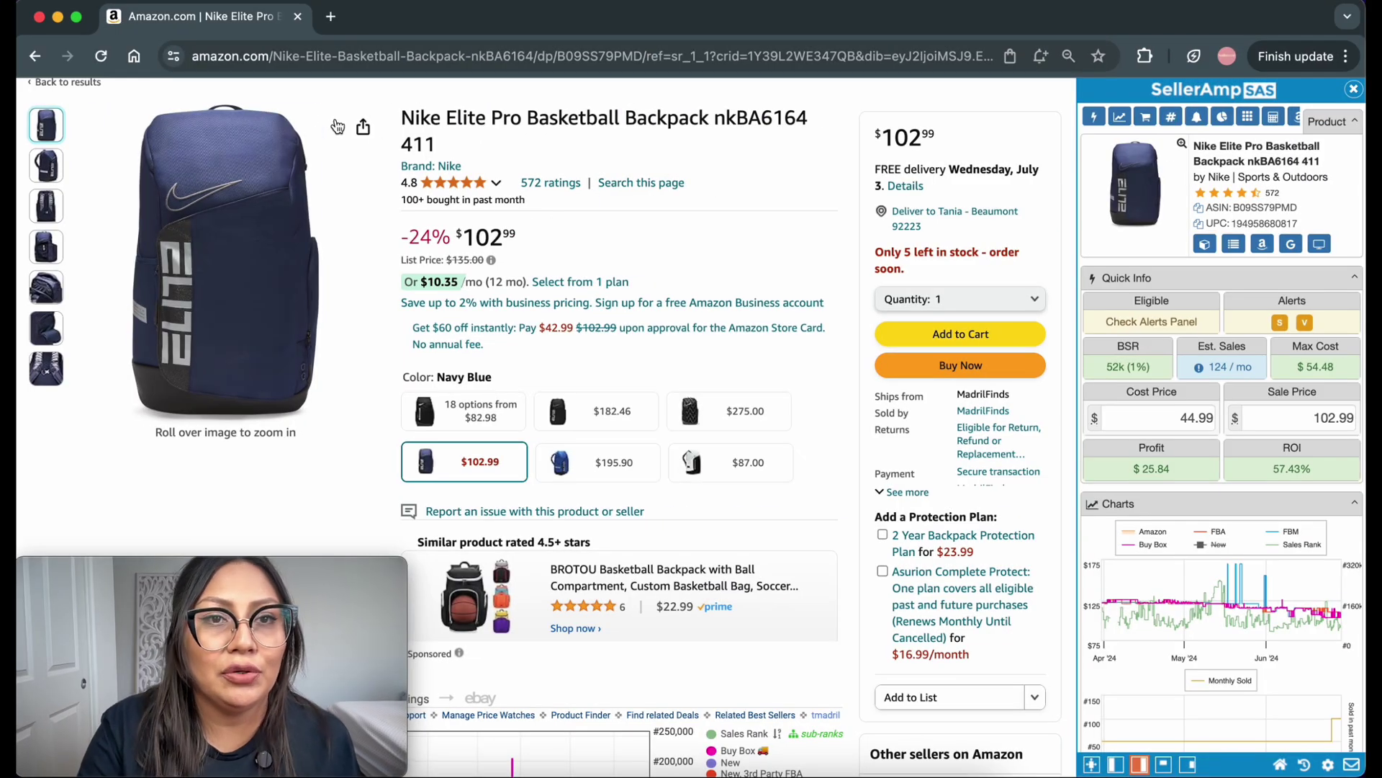
# - Browse the flavor options on the Skittles candy listing, including the strawberry/banana/raspberry/blueberry flavor
pyautogui.scroll(3, 425, 259)
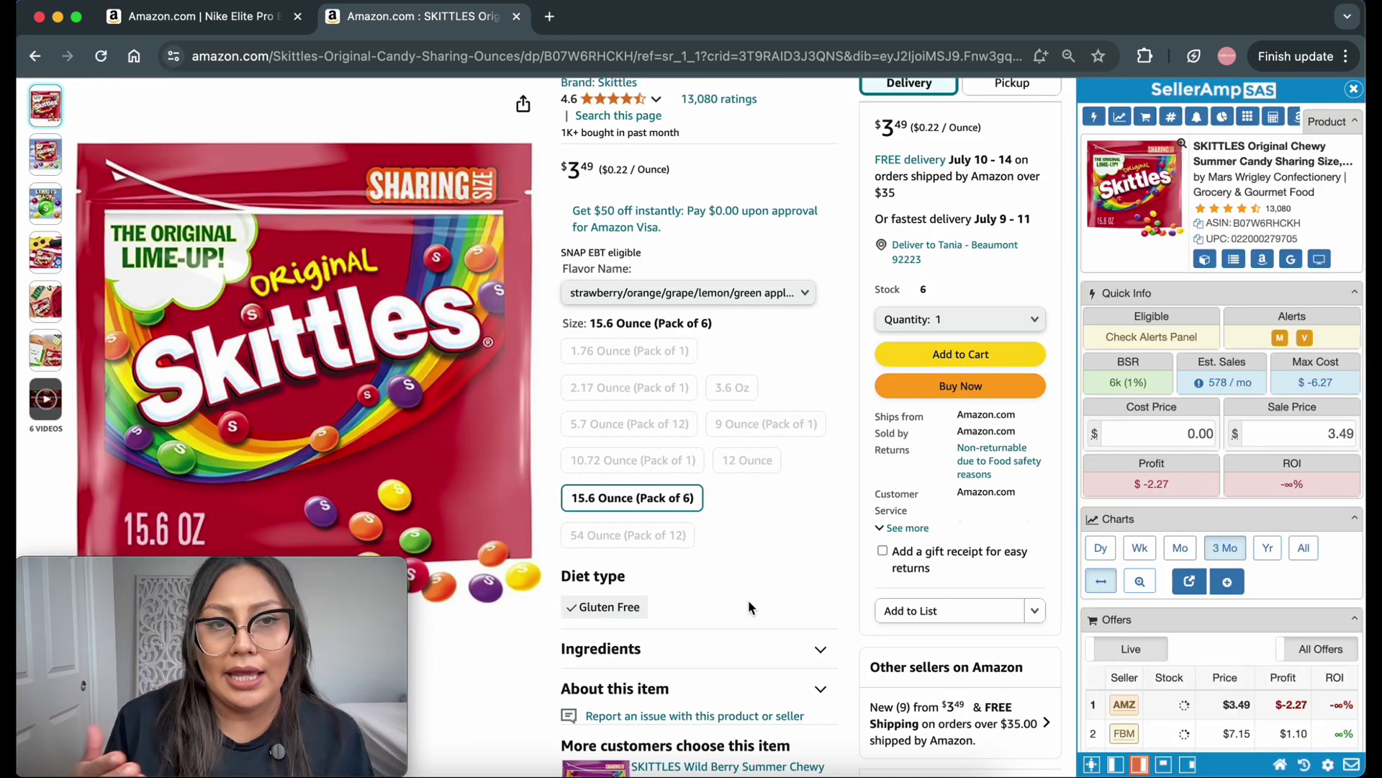
pyautogui.scroll(2, 720, 504)
pyautogui.click(685, 403)
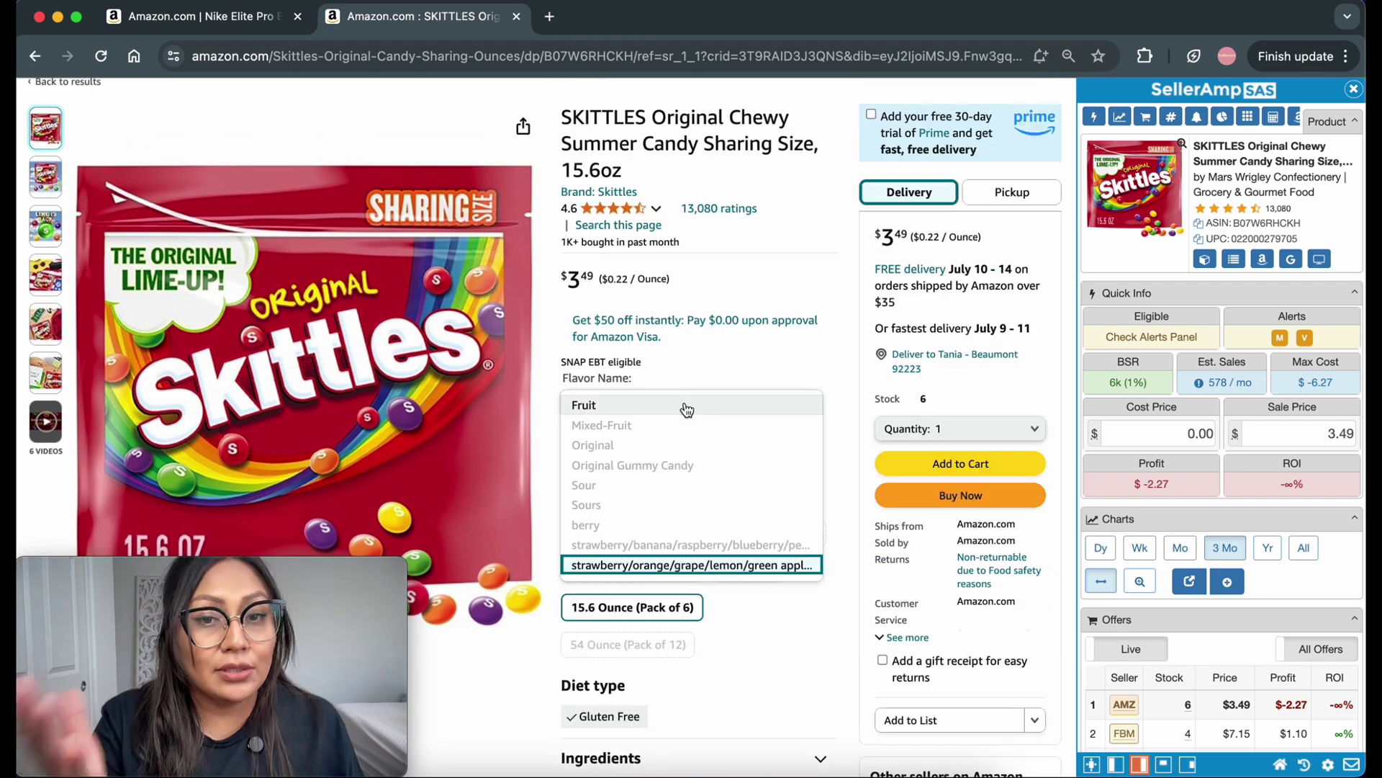
pyautogui.click(677, 544)
pyautogui.click(716, 254)
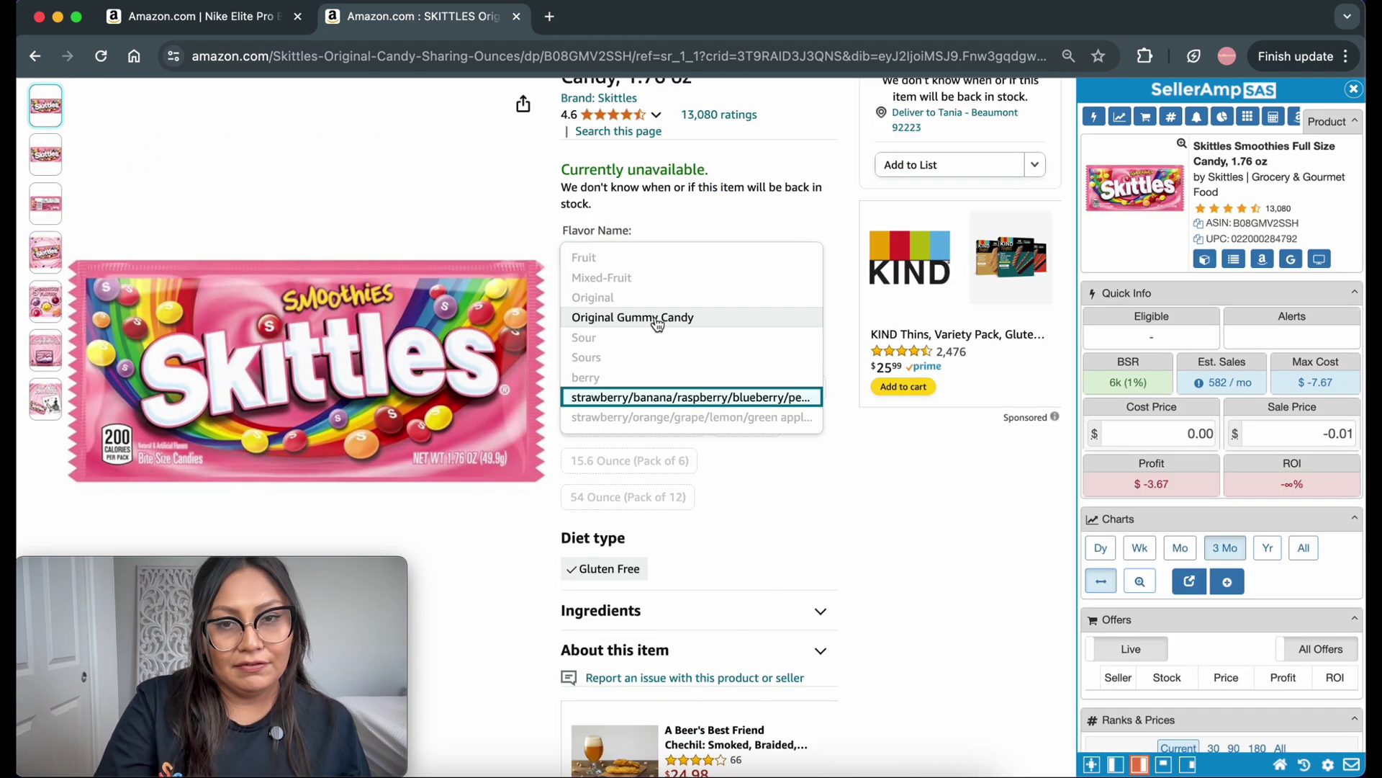
pyautogui.click(669, 461)
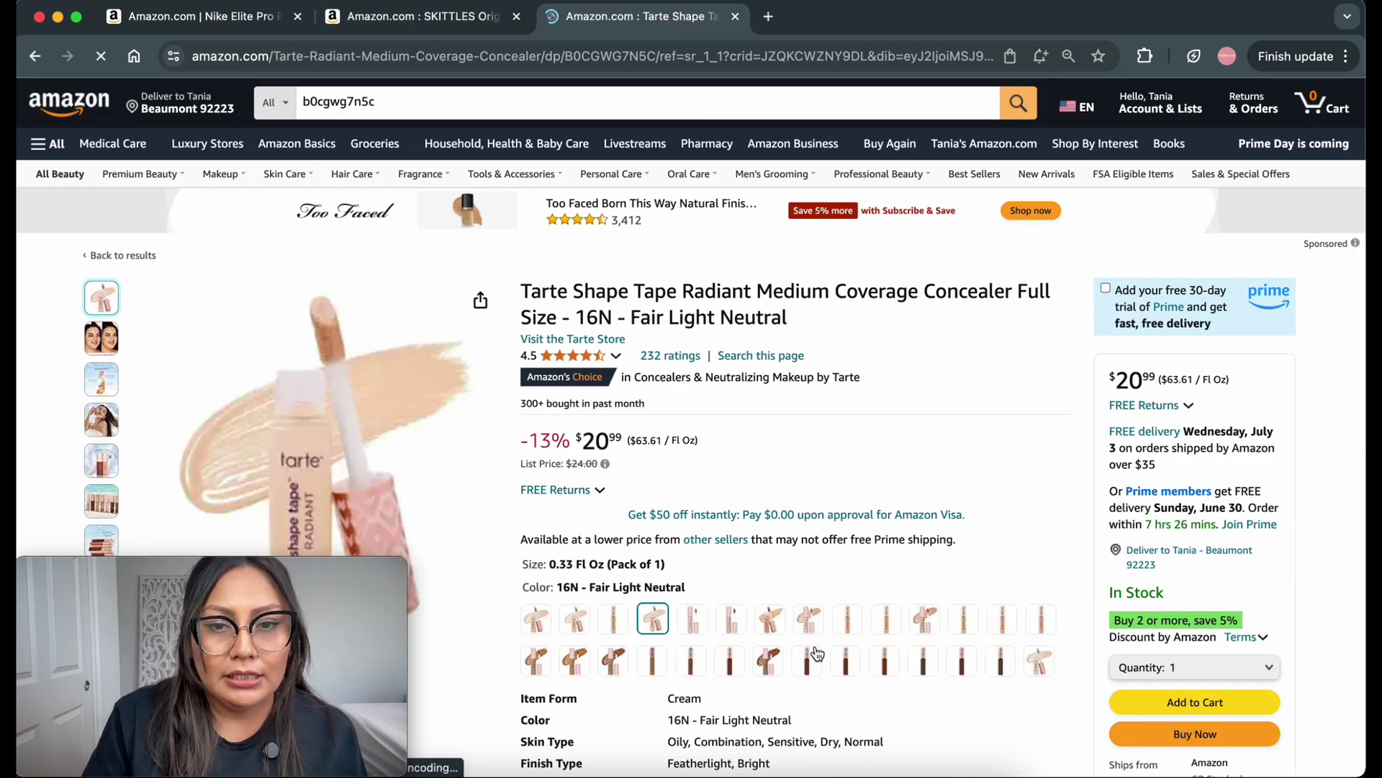
# - Look through the shade variations of the Tarte Shape Tape Radiant concealer listing
pyautogui.scroll(-2, 1022, 533)
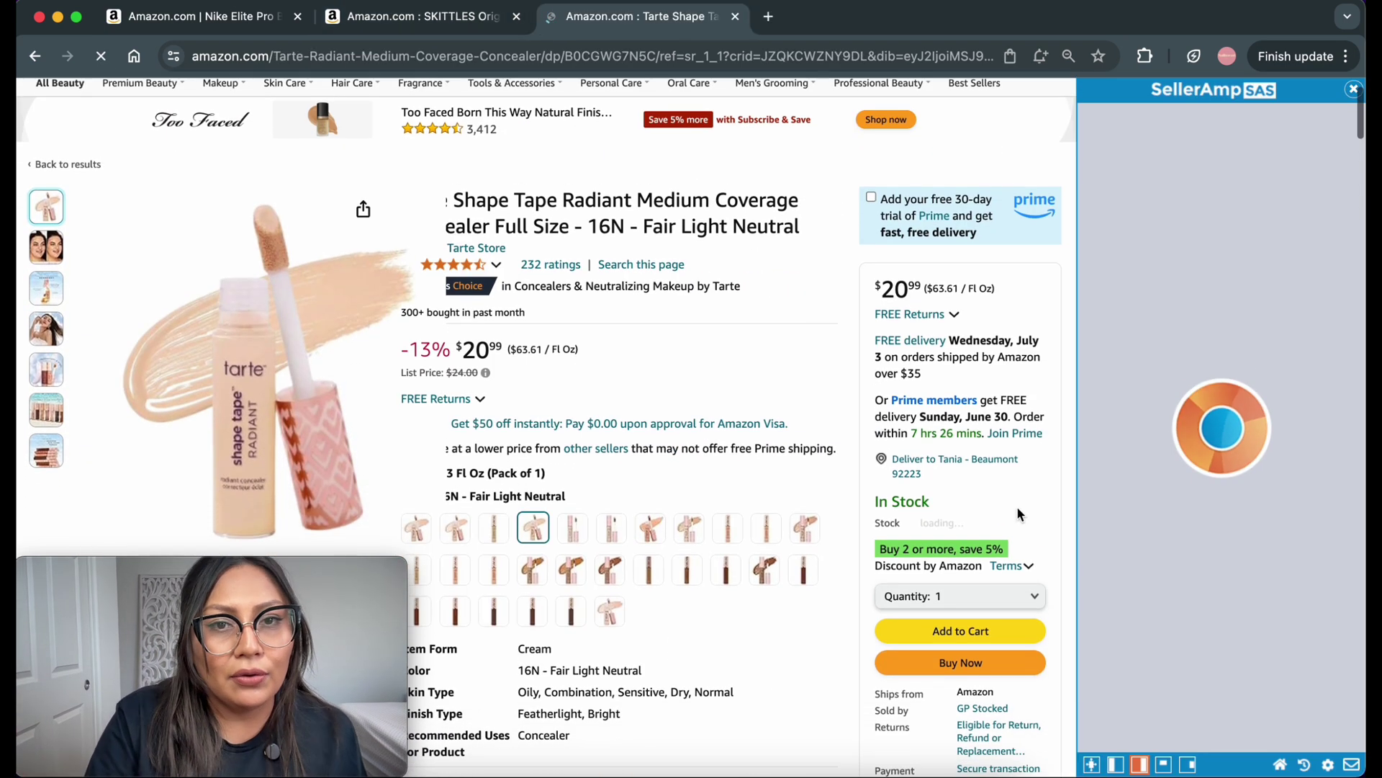
pyautogui.scroll(-2, 841, 446)
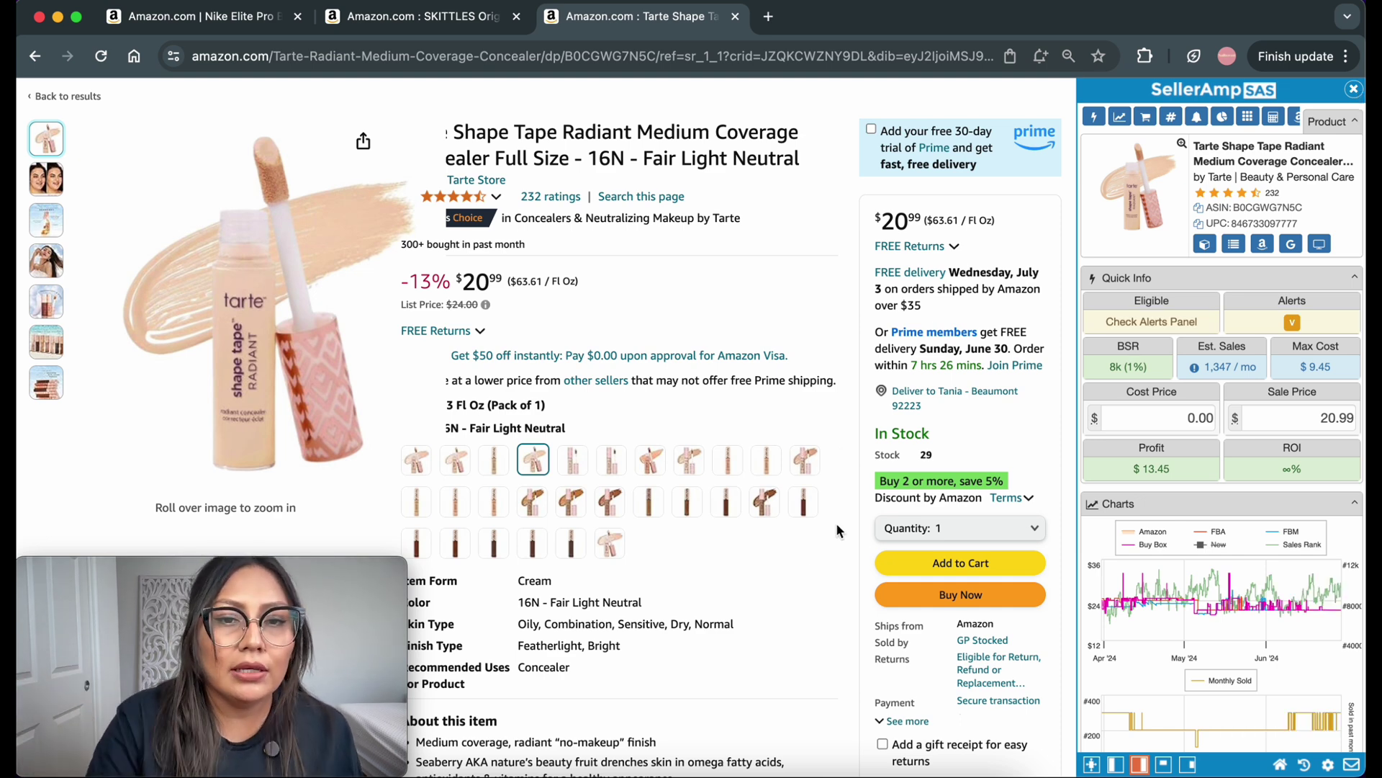
pyautogui.click(571, 501)
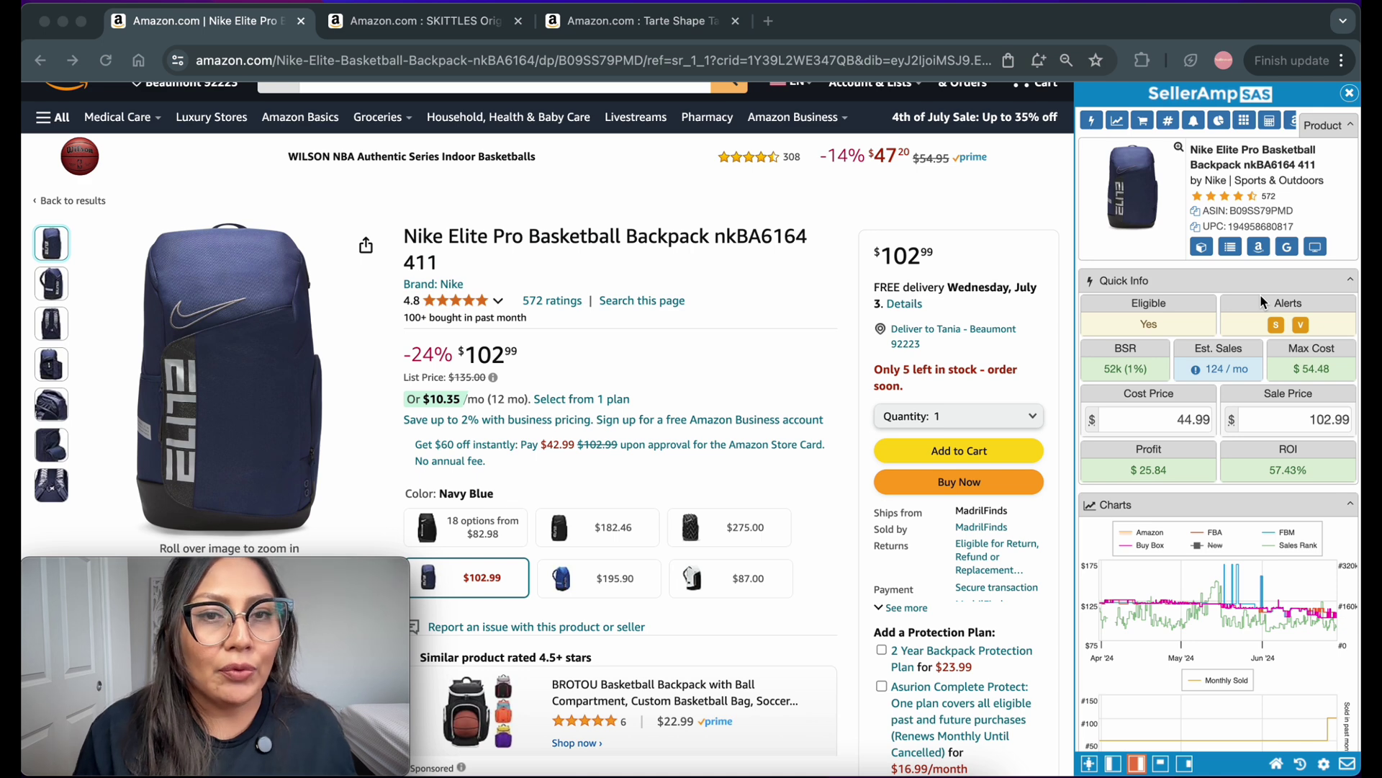
# - Open the Nike backpack's full SellerAmp lookup page and check the review percentages of its color variations
pyautogui.click(1201, 246)
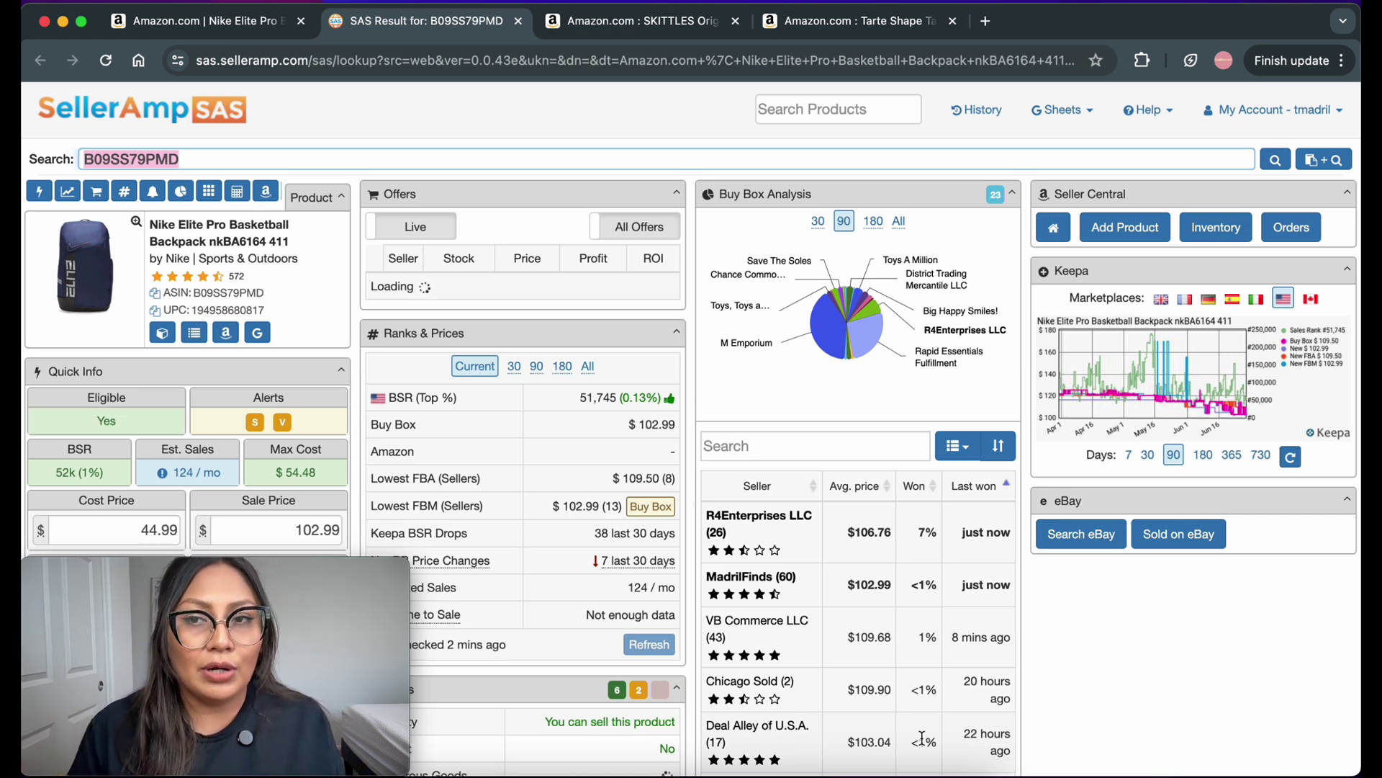
pyautogui.scroll(-10, 736, 370)
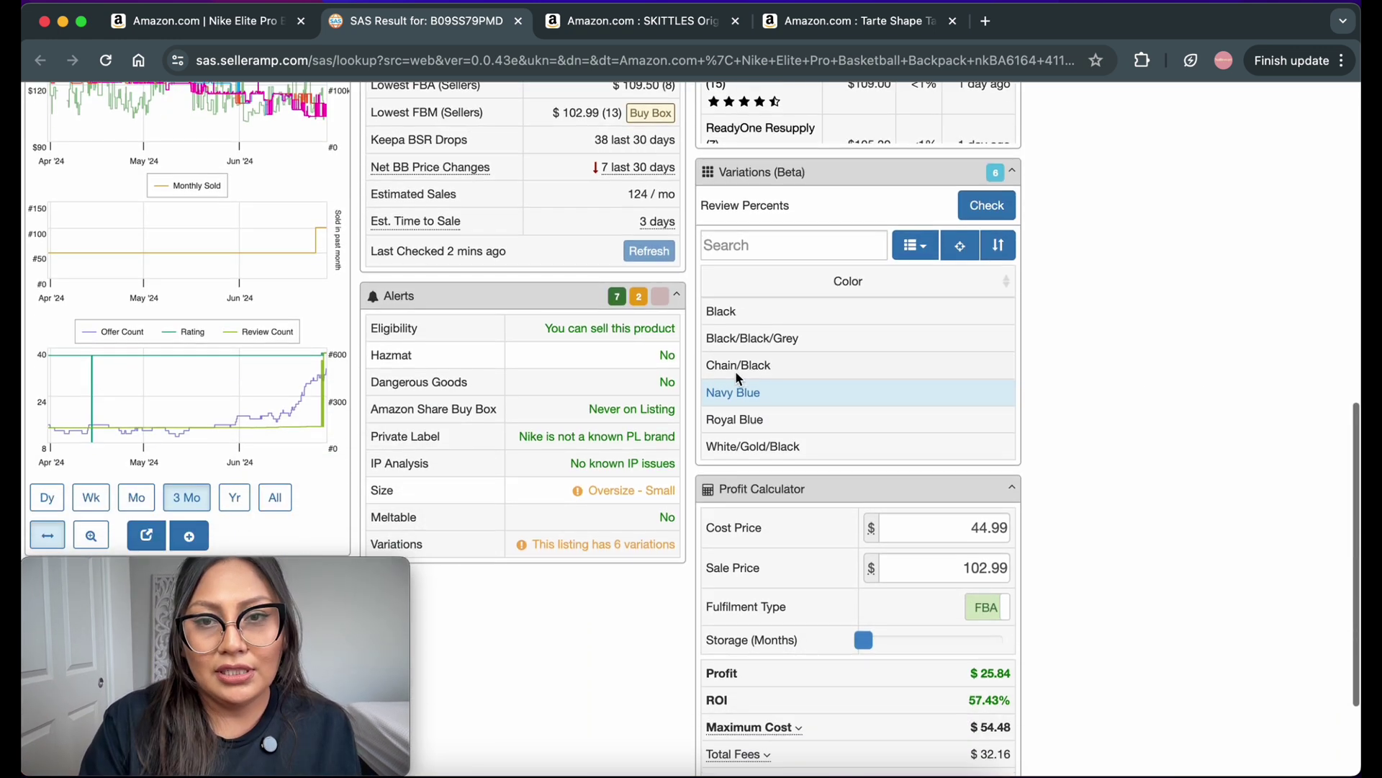
pyautogui.scroll(-2, 736, 370)
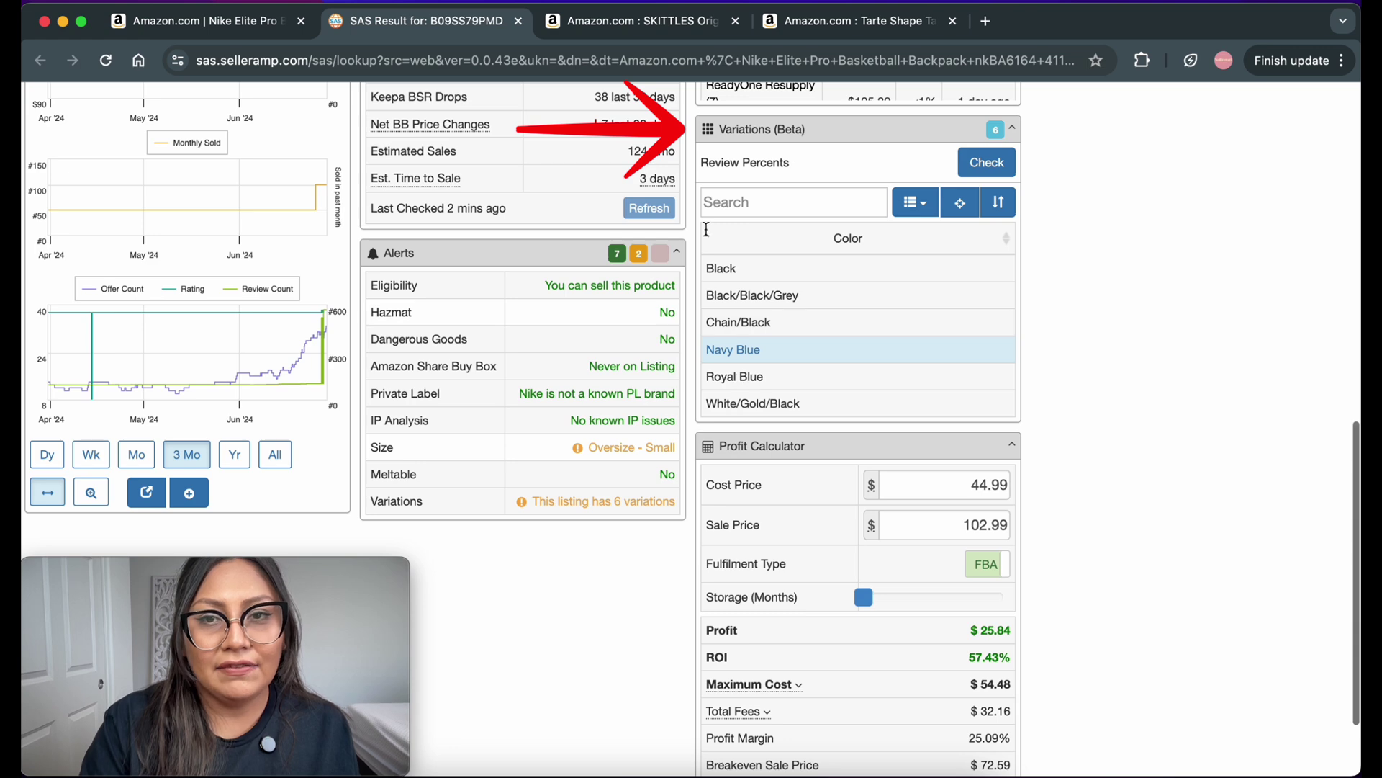
pyautogui.click(988, 164)
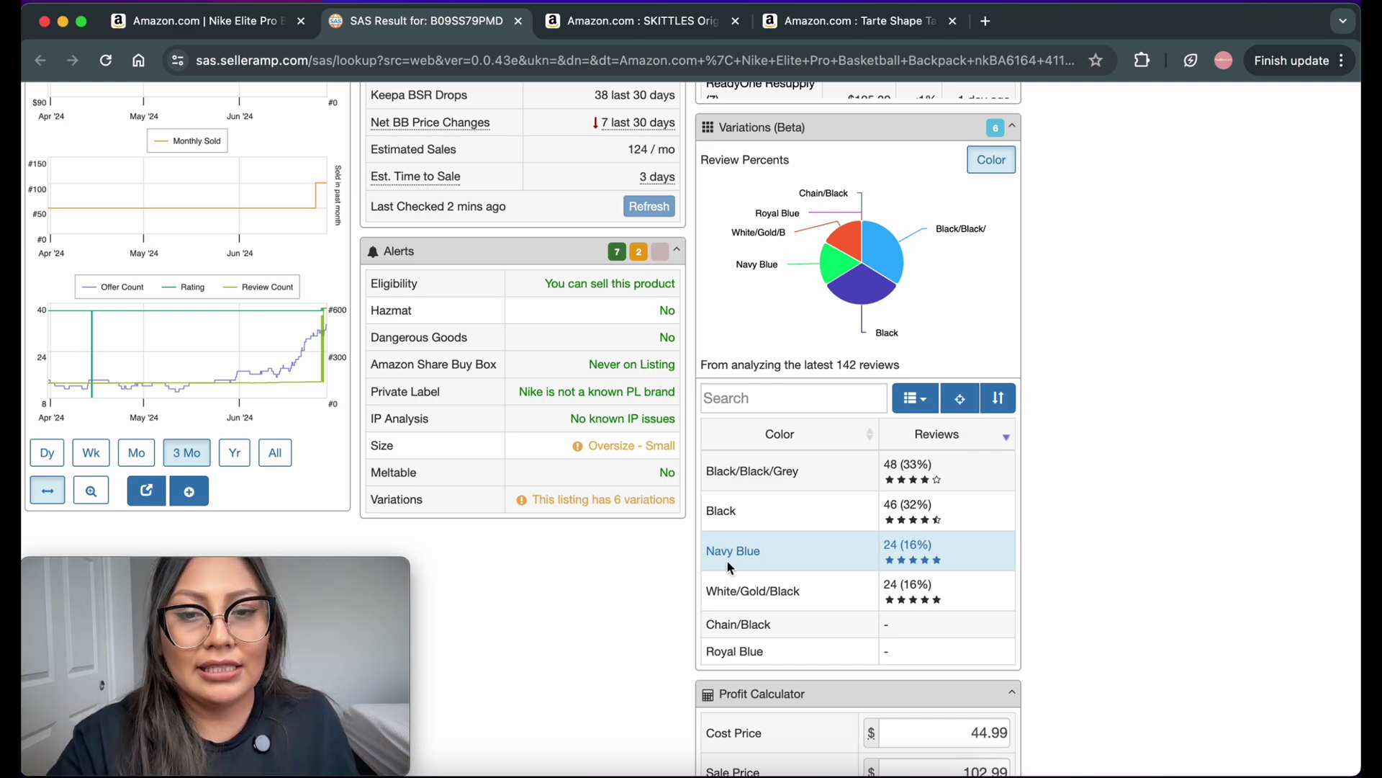
pyautogui.scroll(-2, 891, 573)
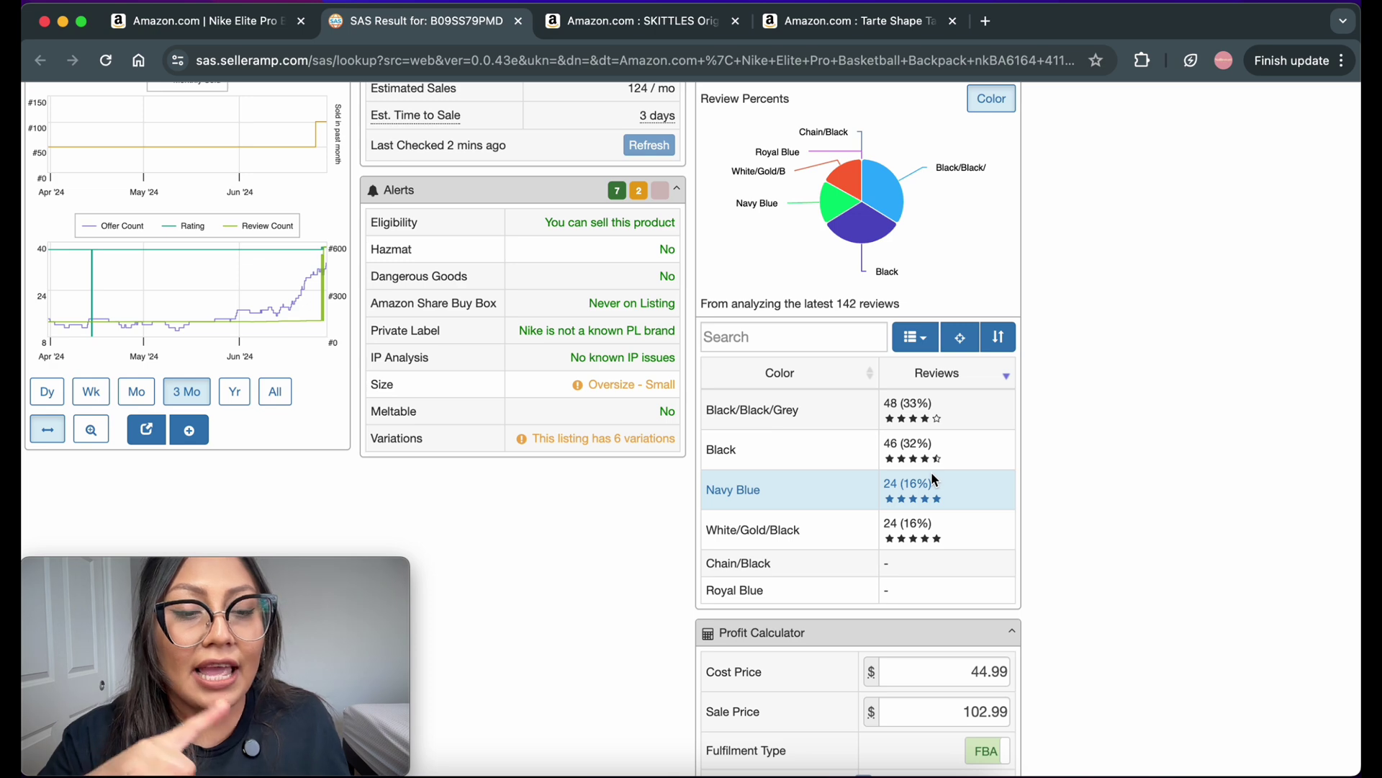
# - Calculate the Navy Blue variation's estimated monthly sales by multiplying 124 by .16 in the calculator
pyautogui.scroll(10, 931, 472)
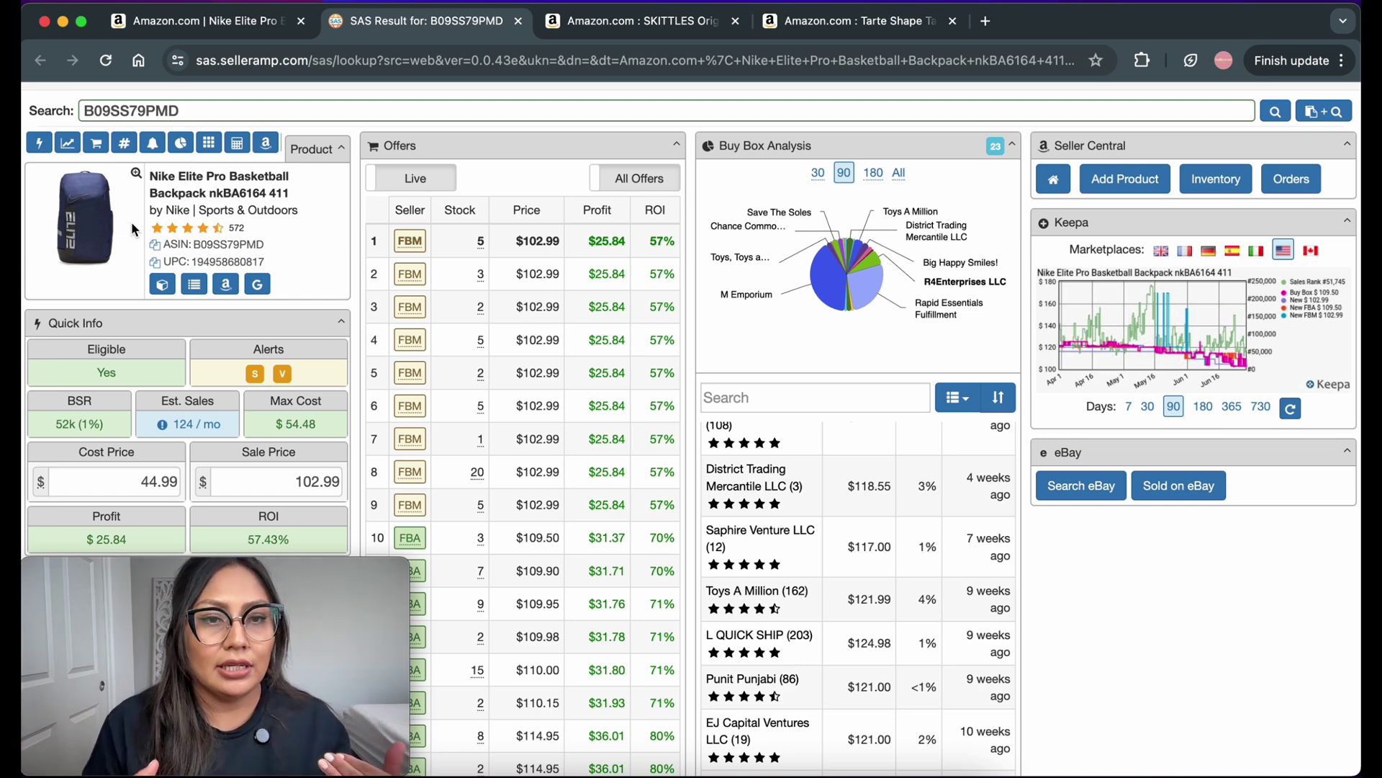
pyautogui.moveTo(176, 414)
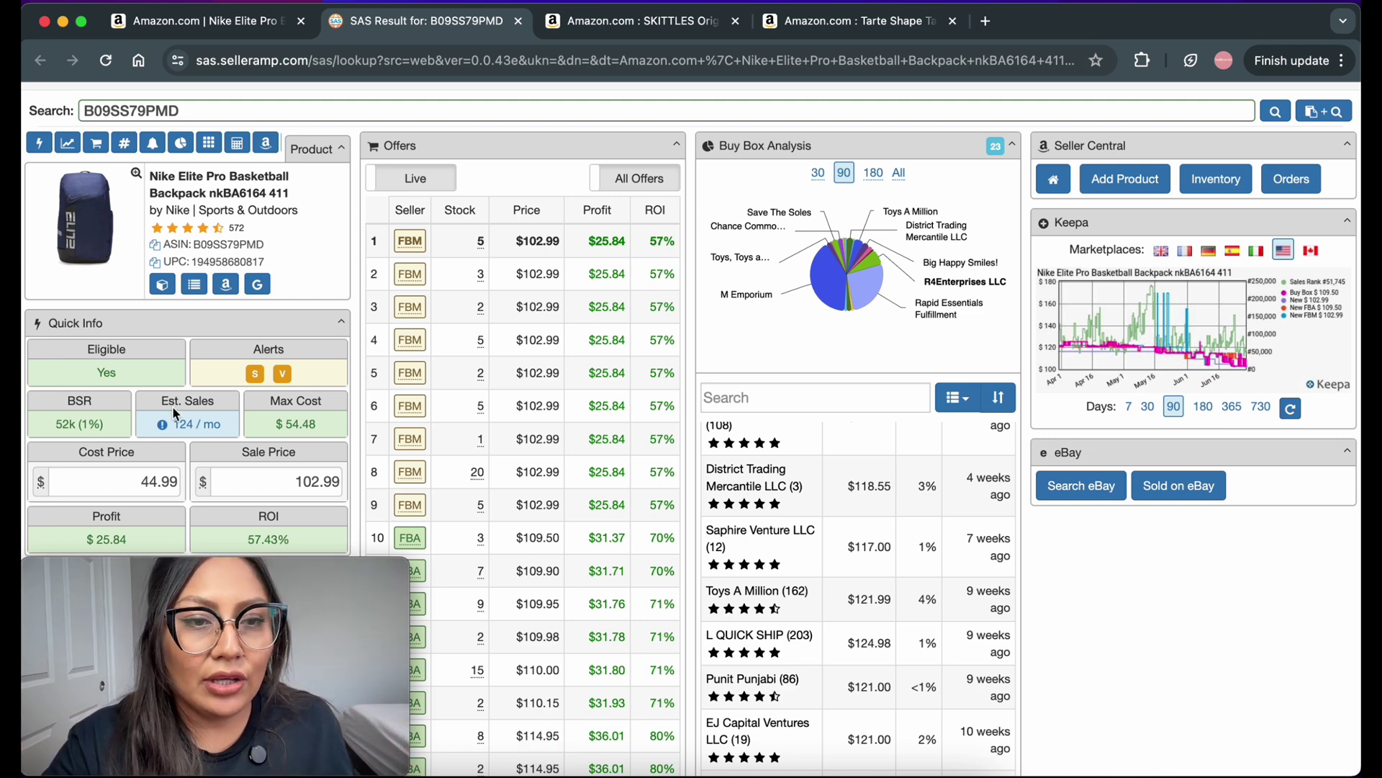
pyautogui.click(598, 773)
pyautogui.click(484, 324)
pyautogui.click(534, 323)
pyautogui.click(482, 279)
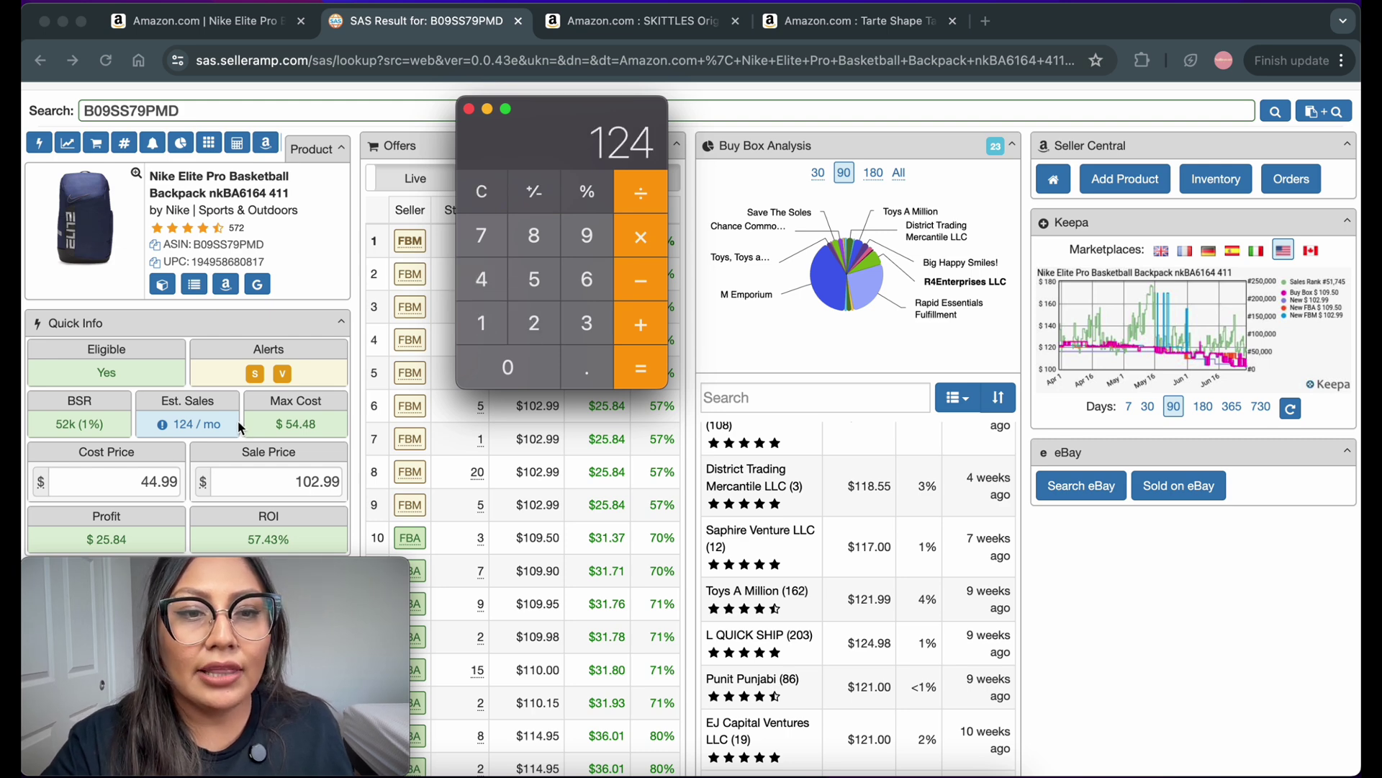
pyautogui.scroll(-10, 236, 423)
pyautogui.press('*')
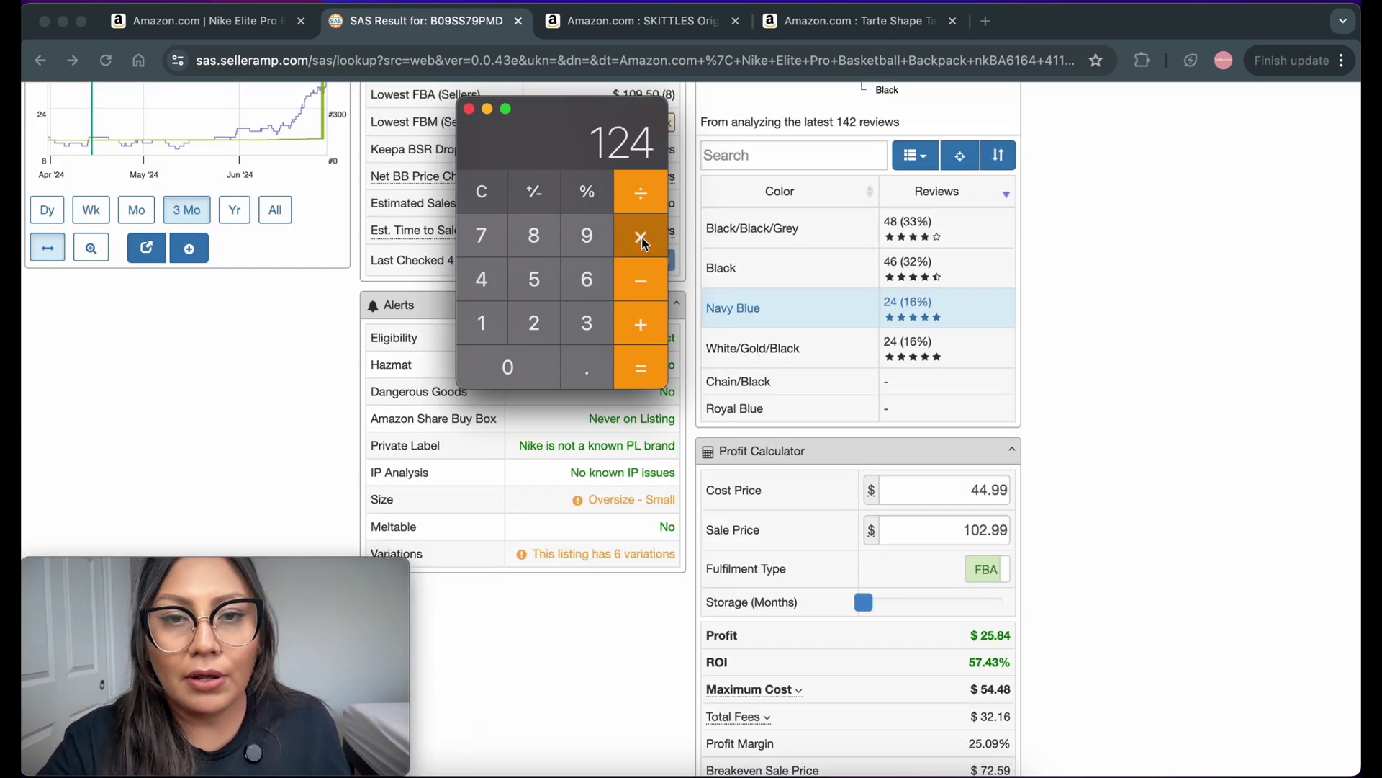
pyautogui.click(581, 380)
pyautogui.click(482, 323)
pyautogui.click(586, 278)
pyautogui.click(638, 378)
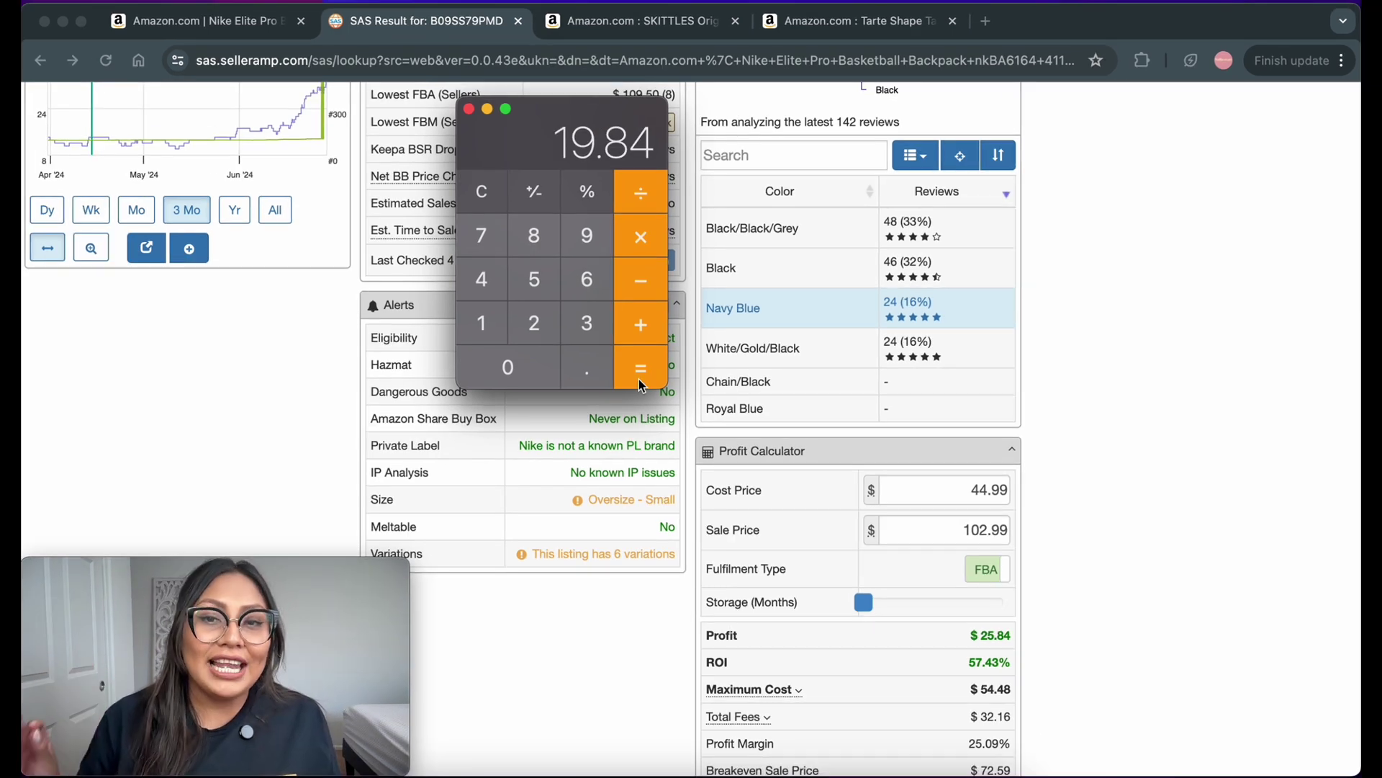
pyautogui.moveTo(664, 135); pyautogui.dragTo(638, 189)
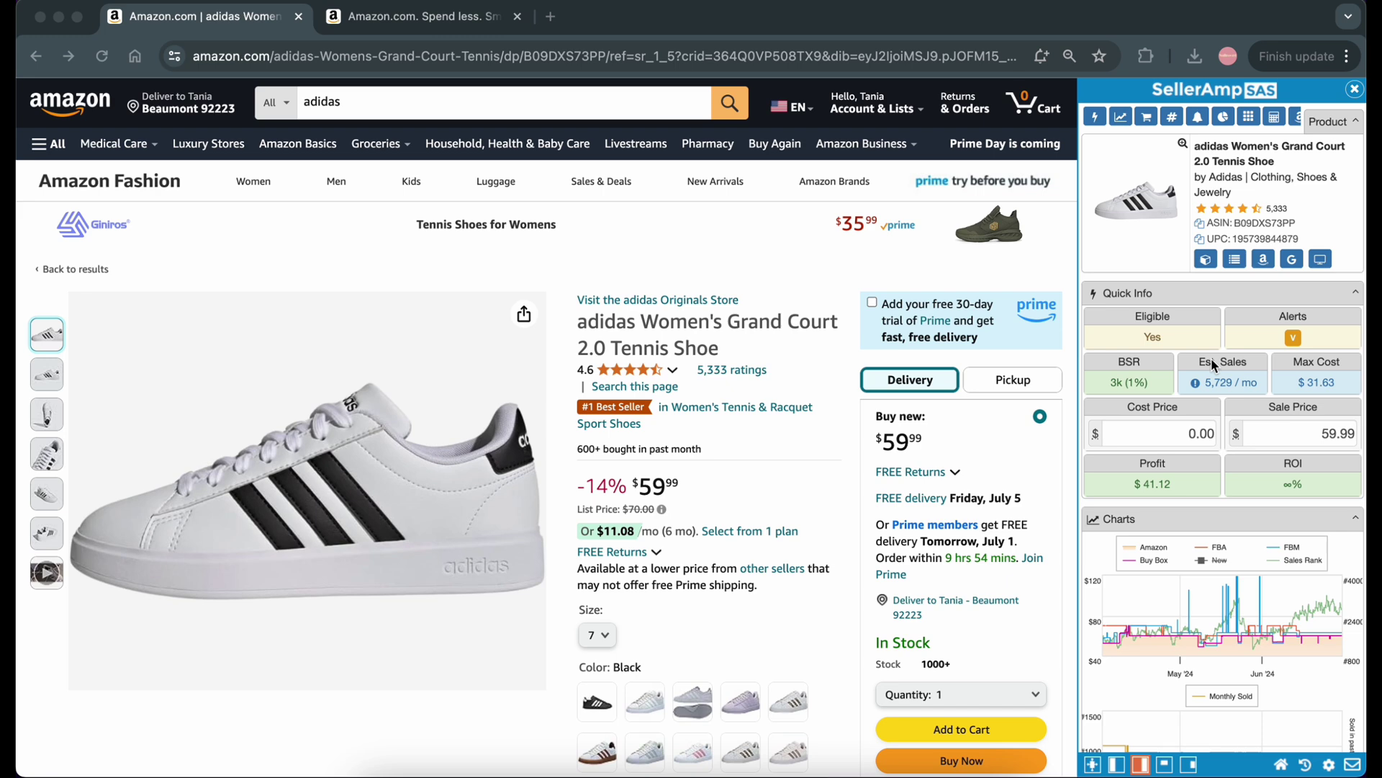
# - Examine the color and size options of the adidas Women's Grand Court 2.0 tennis shoe listing
pyautogui.scroll(-1, 1211, 357)
pyautogui.scroll(-3, 792, 491)
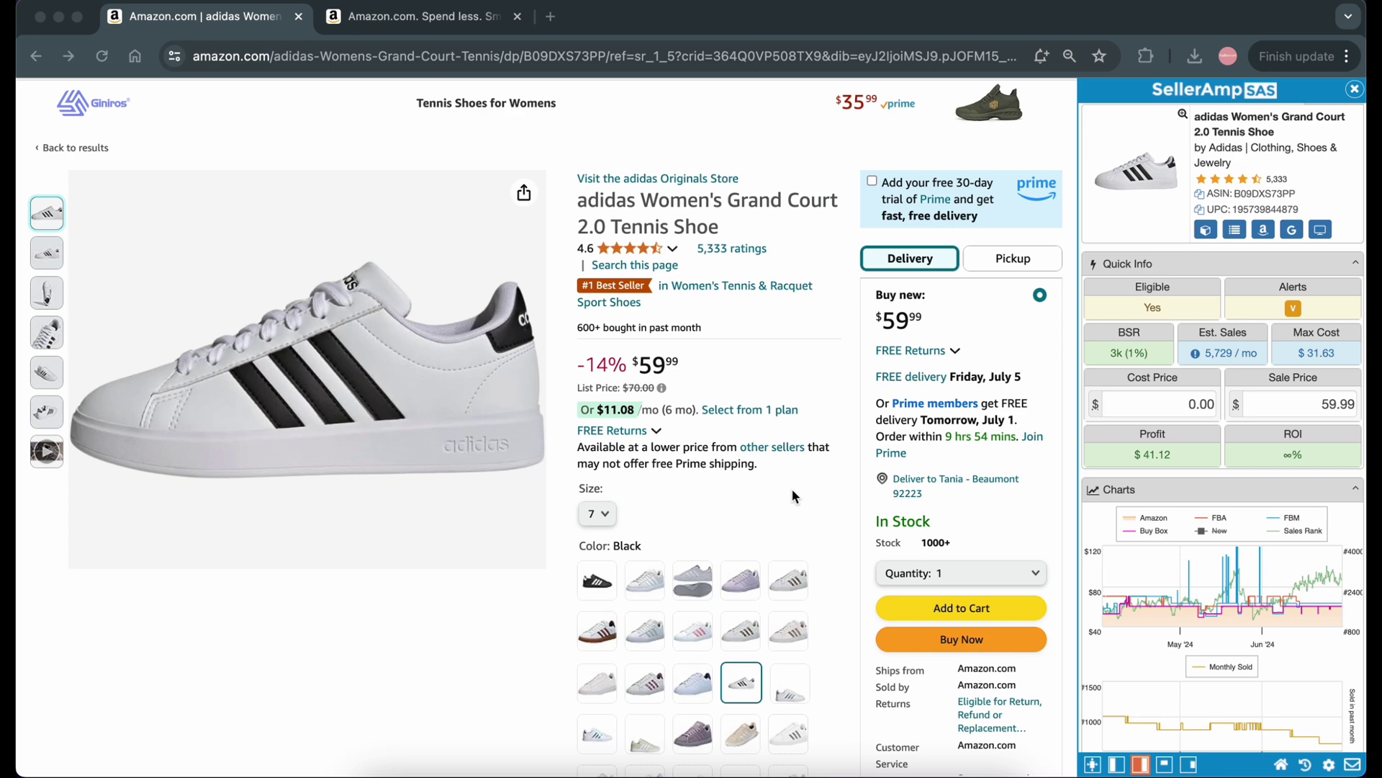
pyautogui.scroll(-6, 641, 475)
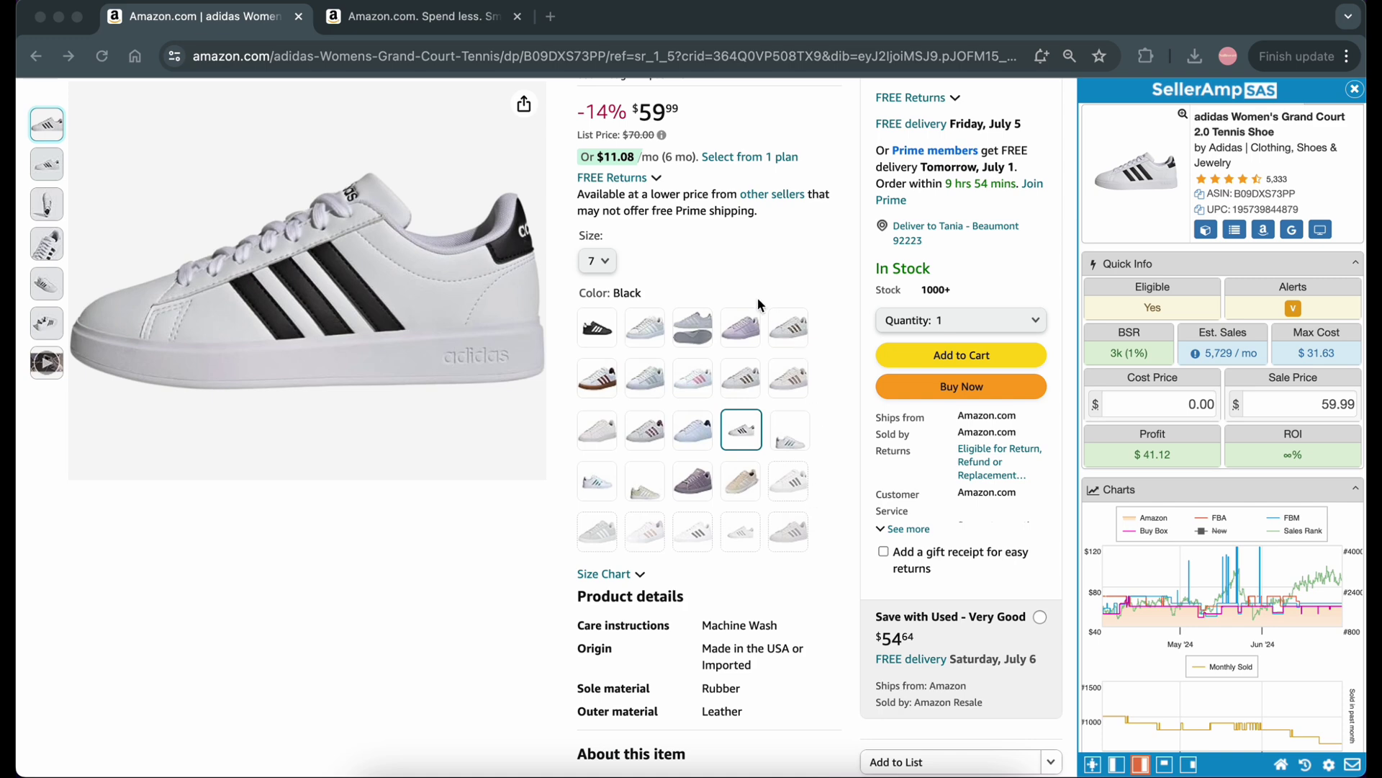
pyautogui.click(608, 270)
pyautogui.click(607, 265)
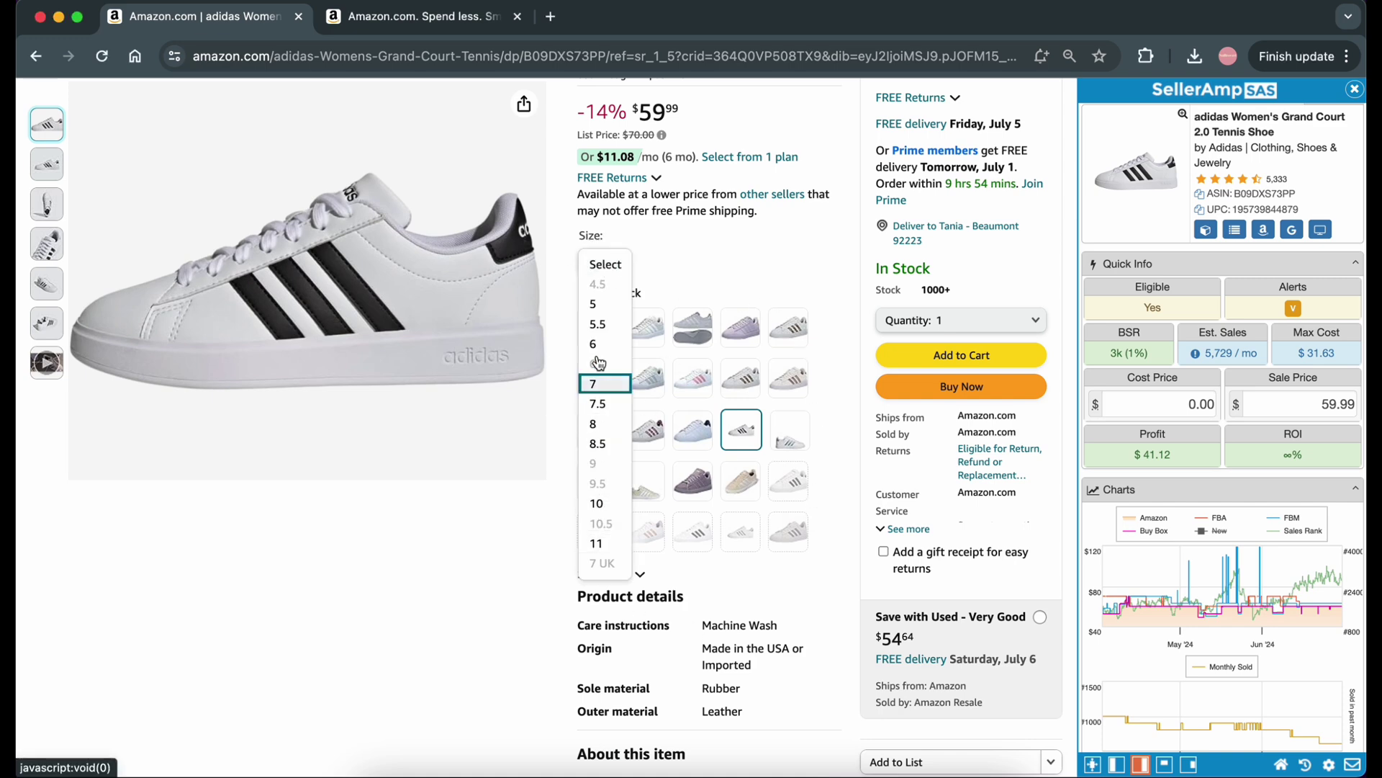
pyautogui.click(708, 255)
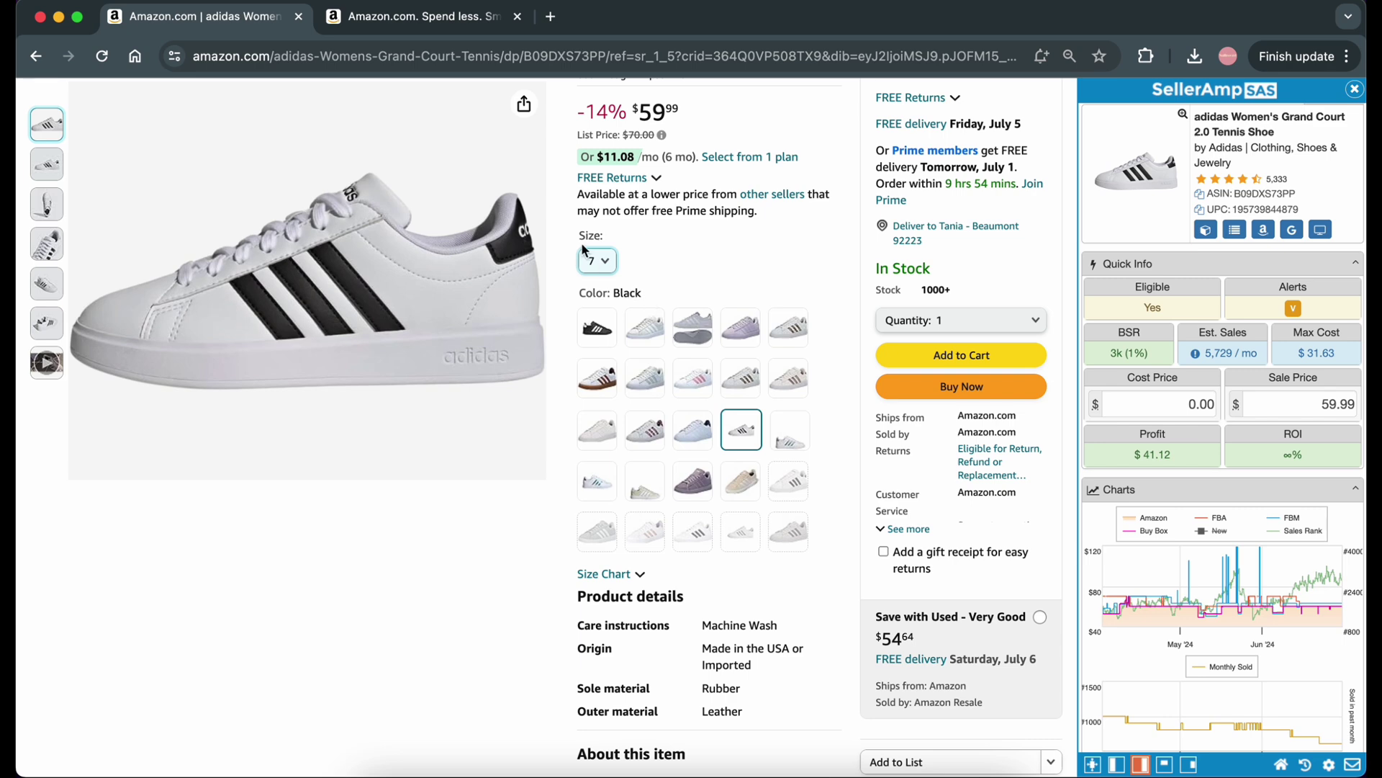
# - Check SellerAmp's estimated monthly sales across all variations of the adidas Grand Court 2.0 shoe
pyautogui.moveTo(1233, 353)
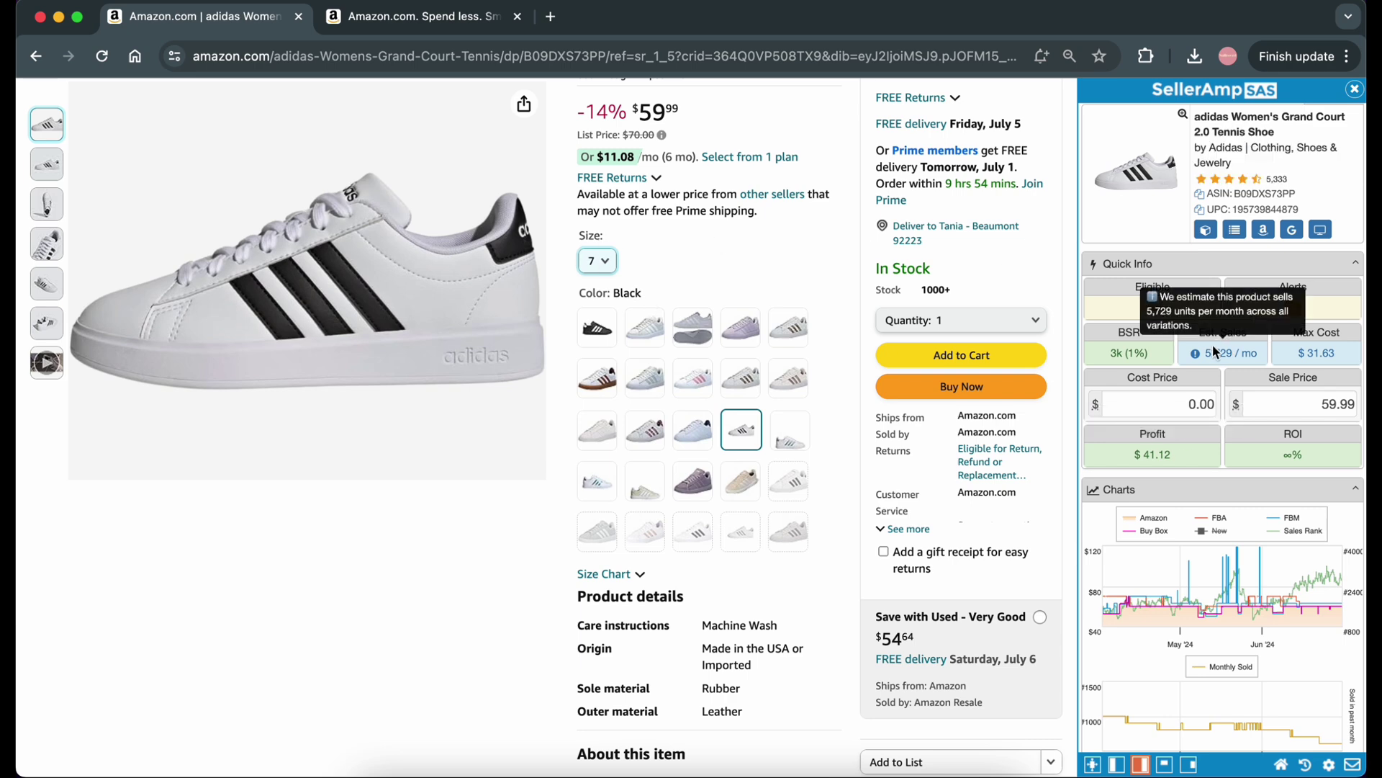
pyautogui.moveTo(1197, 353); pyautogui.dragTo(1249, 367)
pyautogui.click(1293, 309)
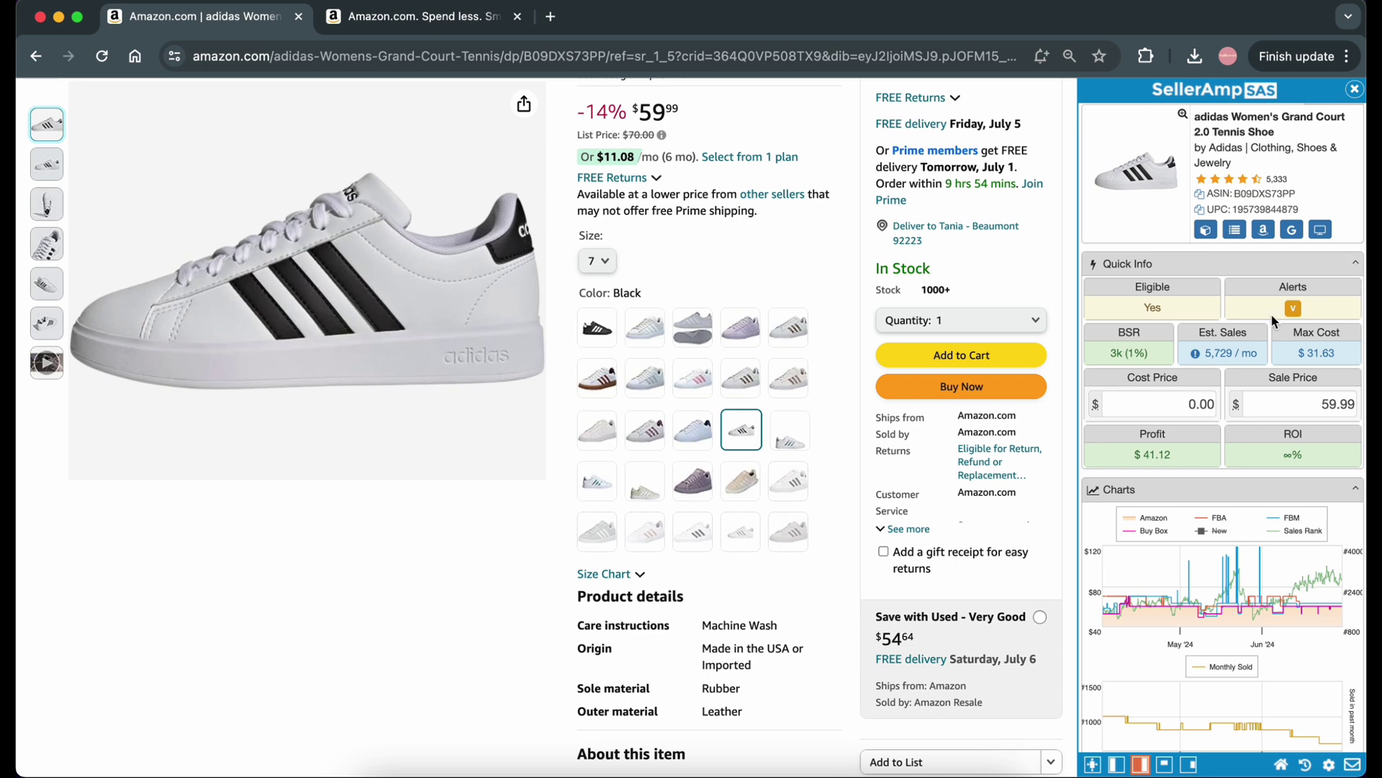
pyautogui.scroll(1, 1238, 252)
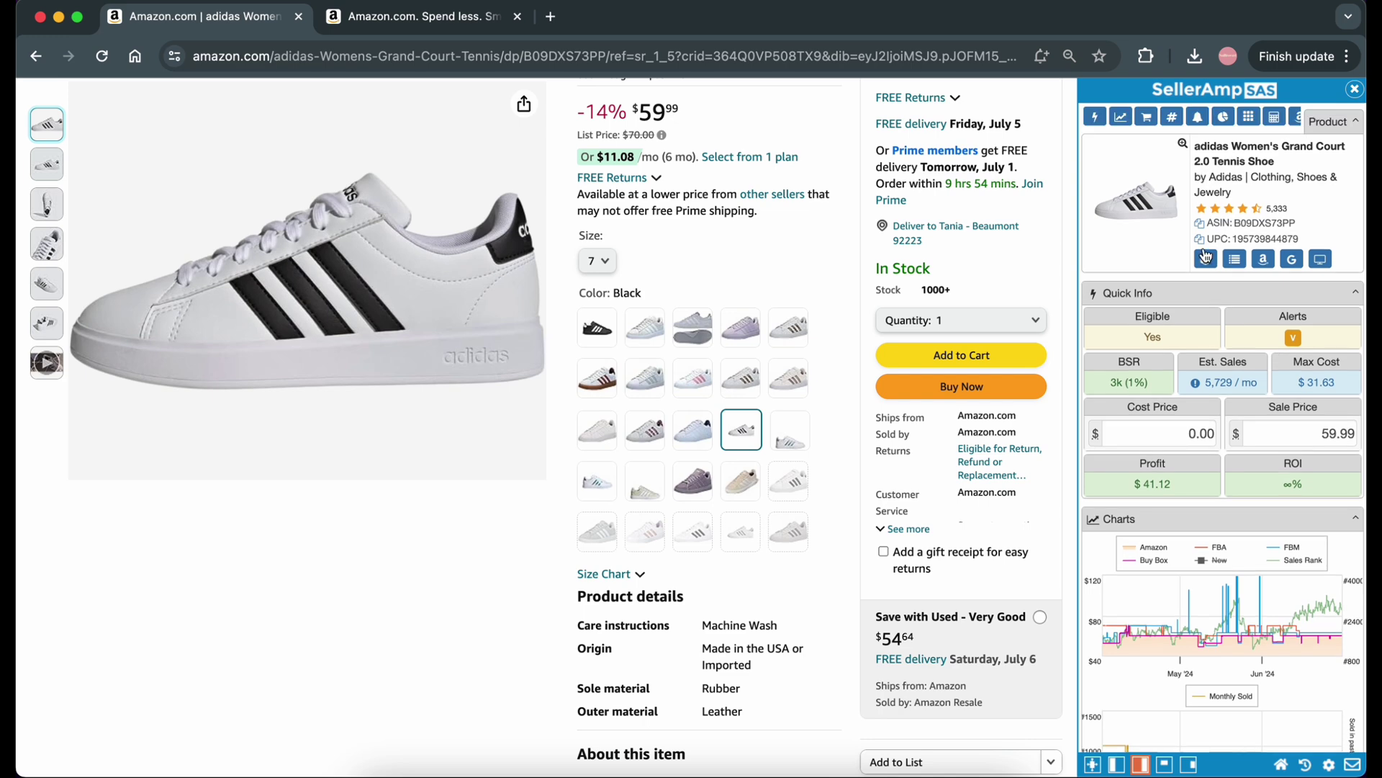
# - Compare the adidas shoe's Monthly Sold chart with its estimated sales figure and its ranks and prices data
pyautogui.scroll(-10, 1229, 467)
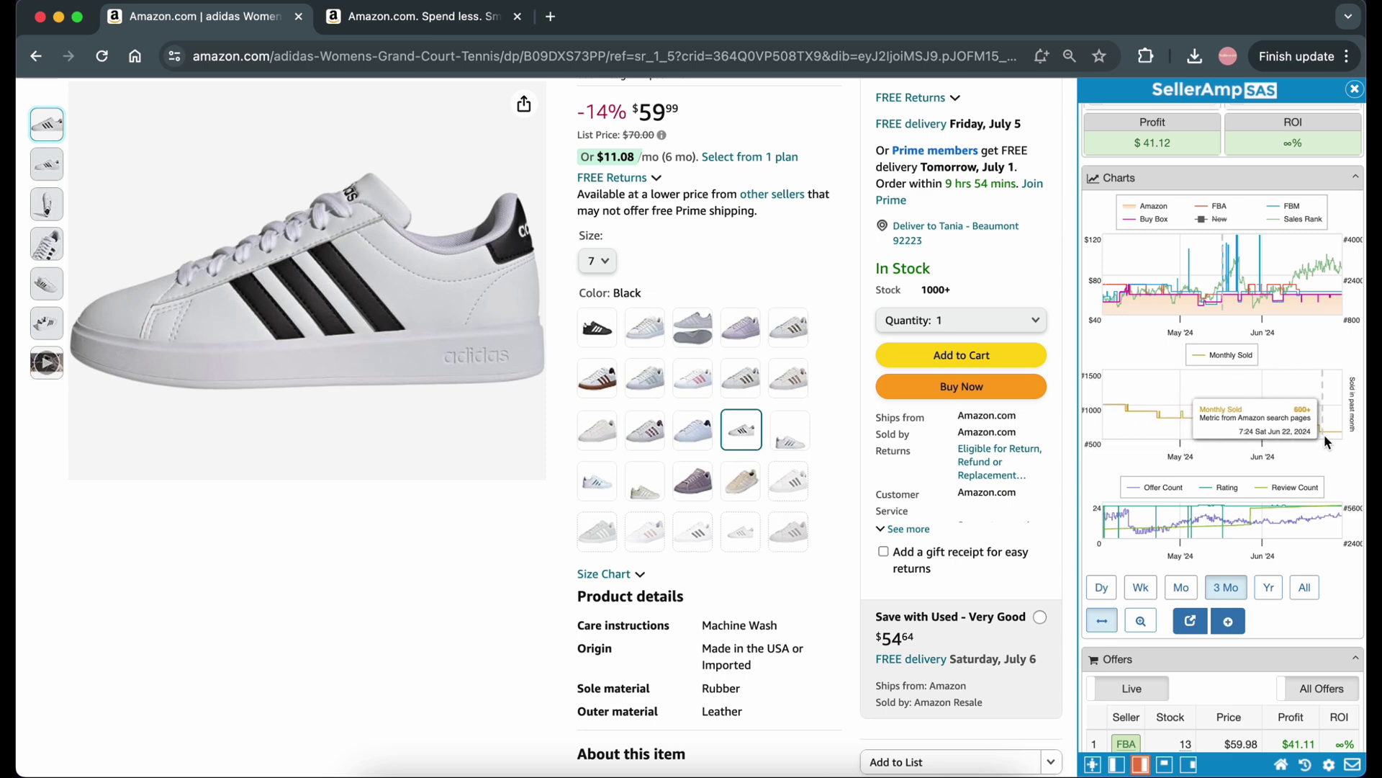
pyautogui.scroll(10, 1323, 434)
pyautogui.scroll(-10, 1237, 360)
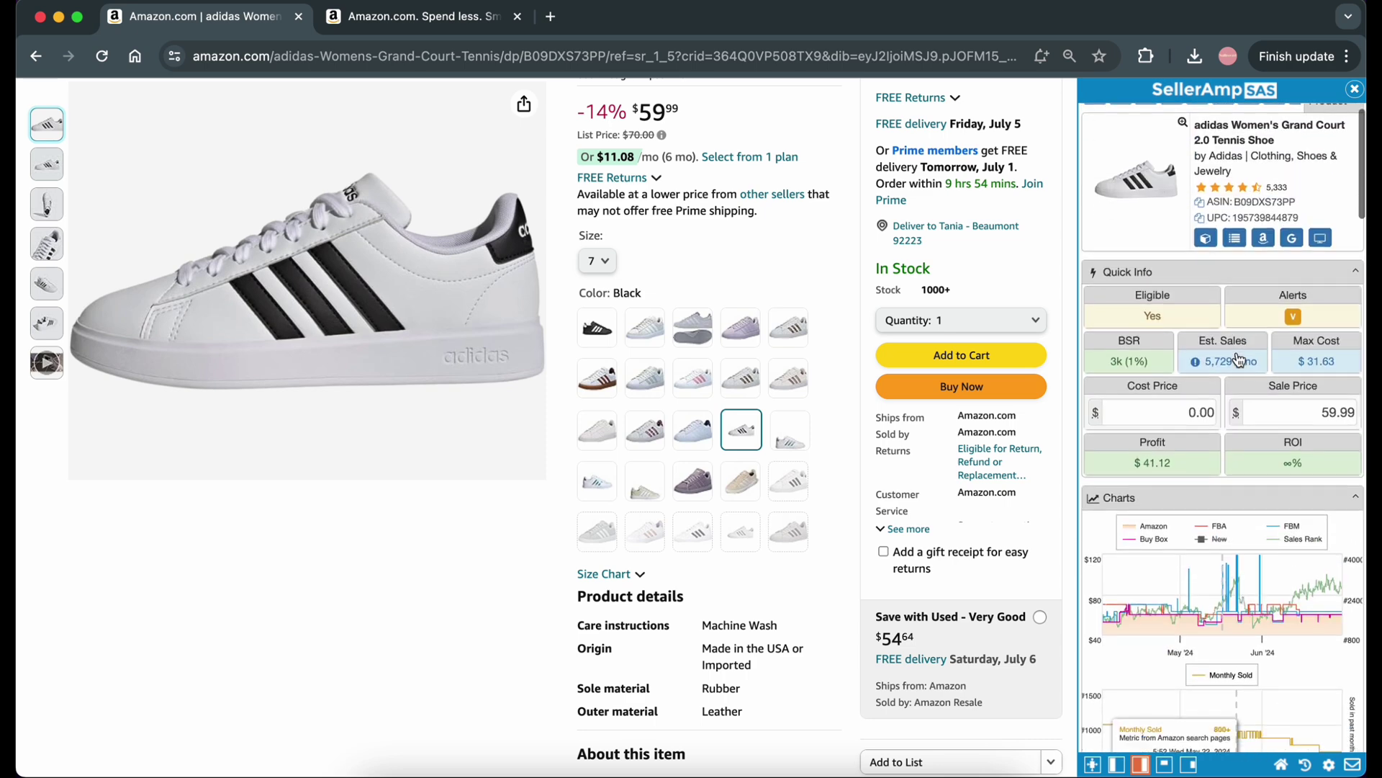
pyautogui.scroll(-5, 1237, 360)
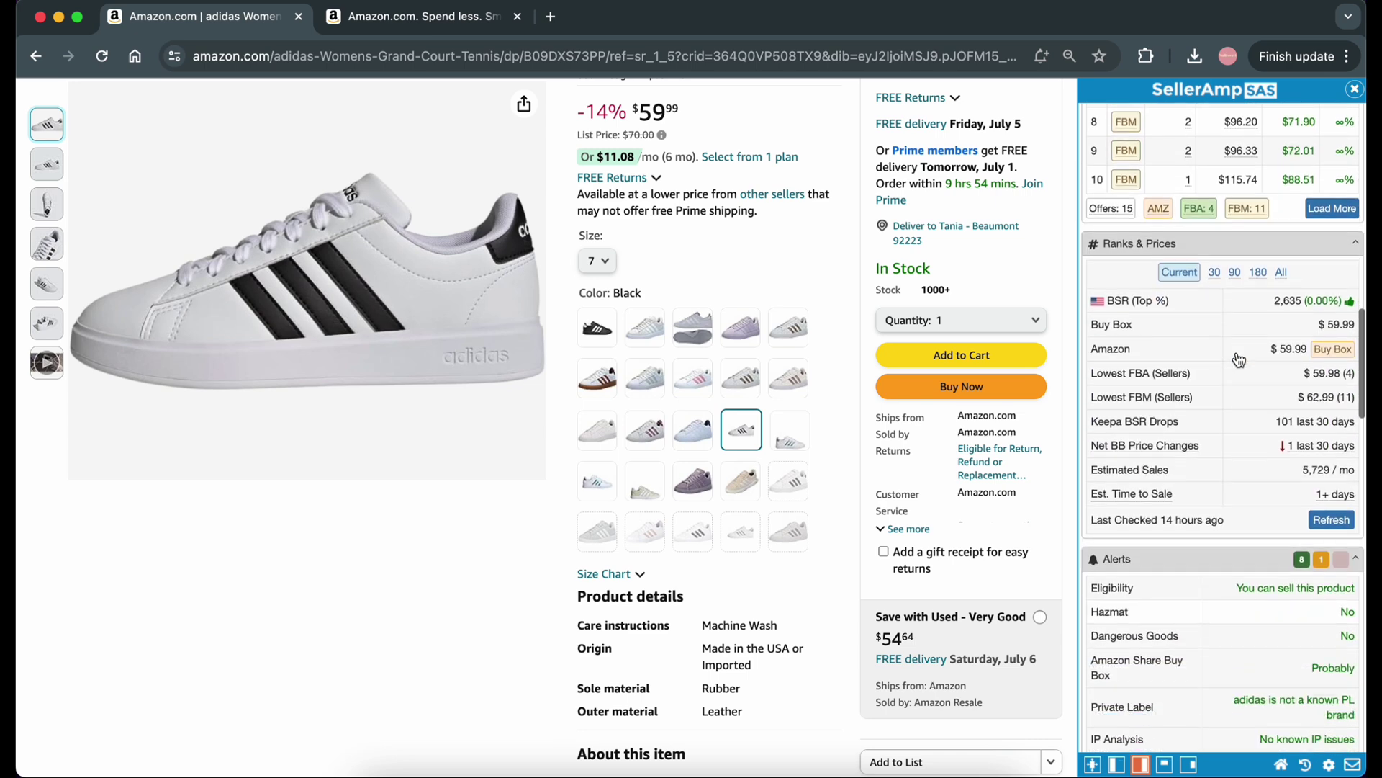
pyautogui.scroll(15, 1237, 360)
pyautogui.scroll(-5, 1238, 357)
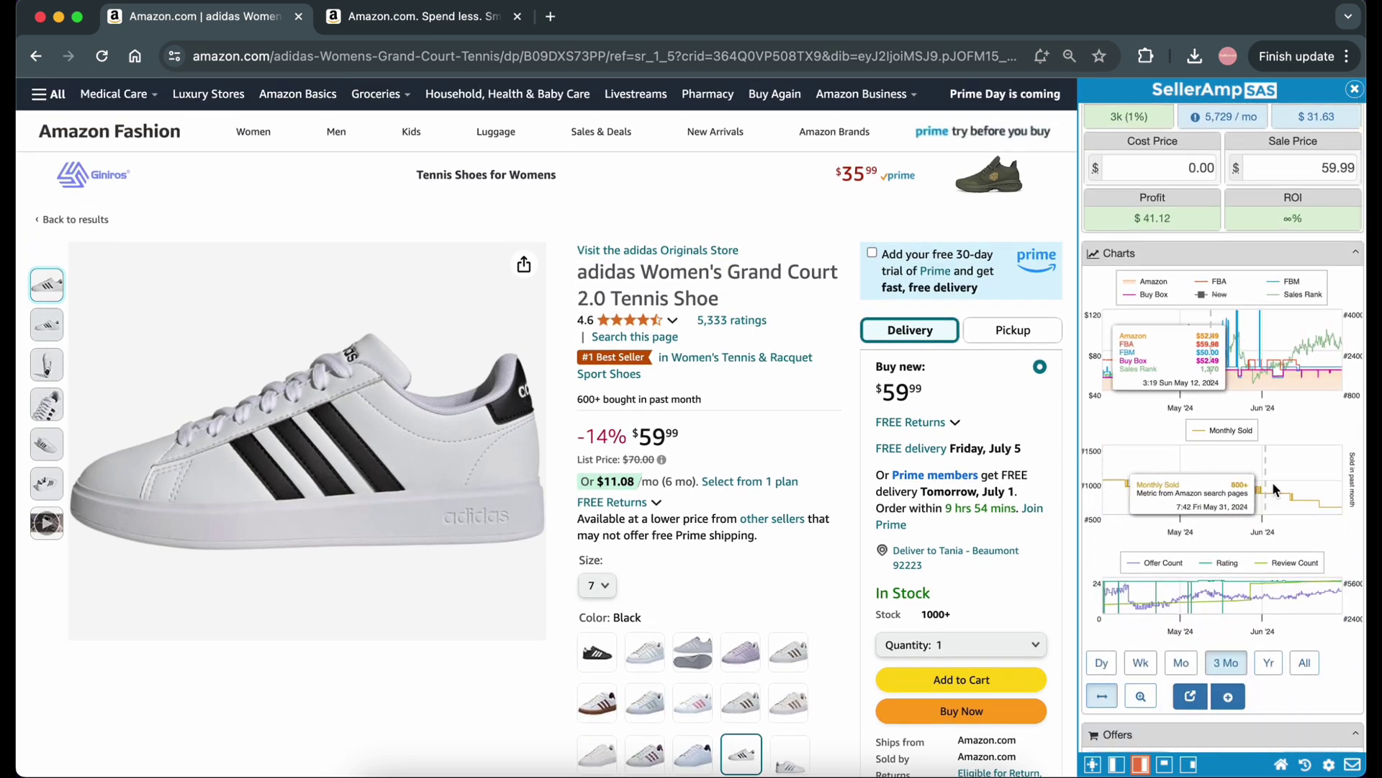
# - Run SellerAmp's review percents check on the adidas shoe's variations and find the share of size 7 Black
pyautogui.scroll(-10, 1254, 383)
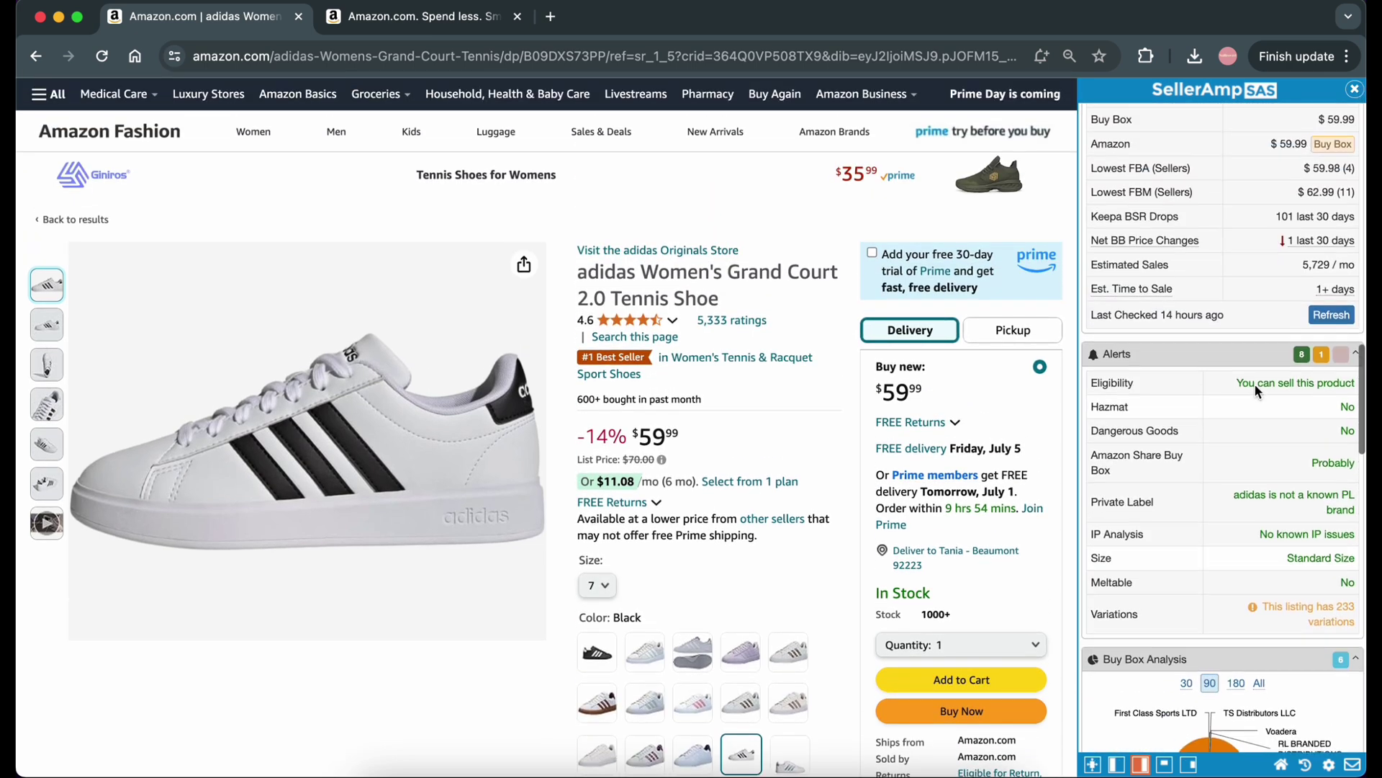
pyautogui.scroll(-10, 1254, 383)
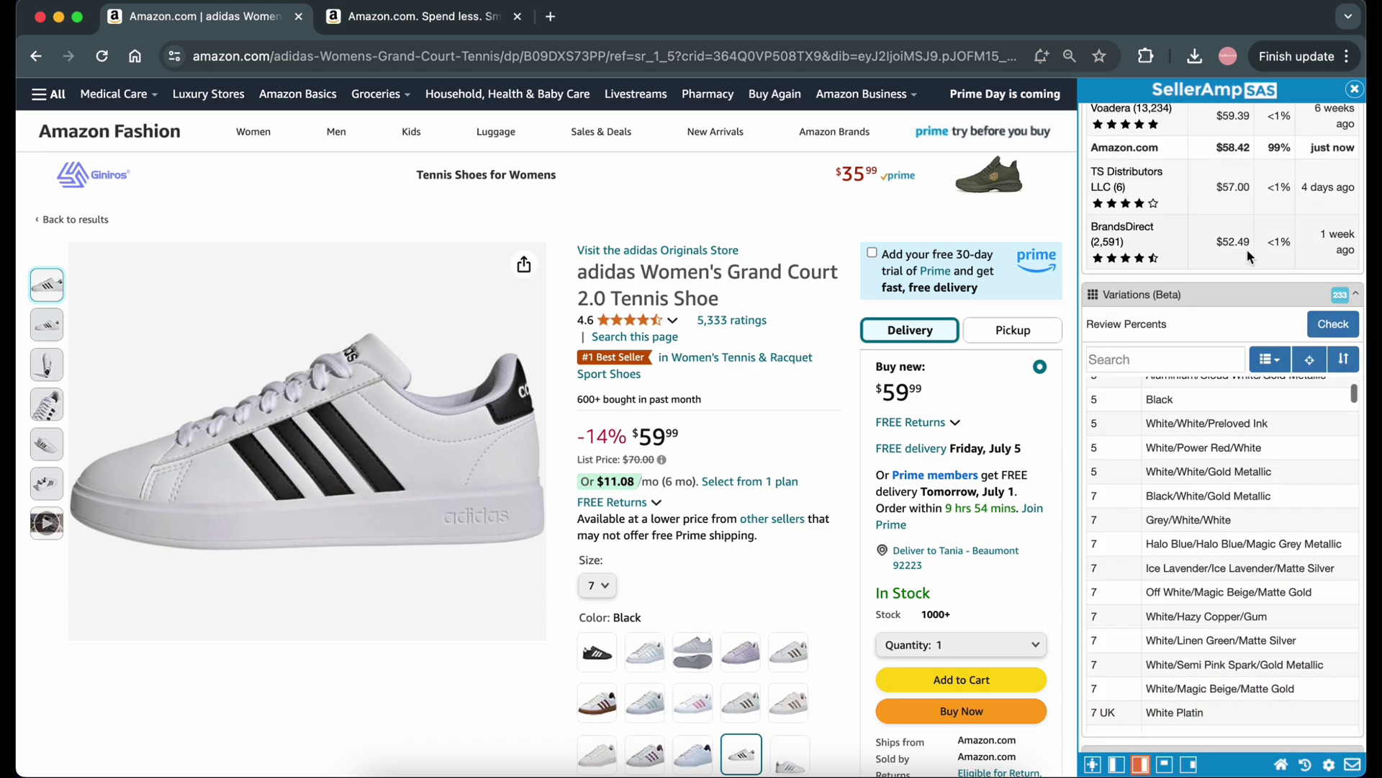
pyautogui.scroll(-4, 1246, 249)
pyautogui.click(1332, 173)
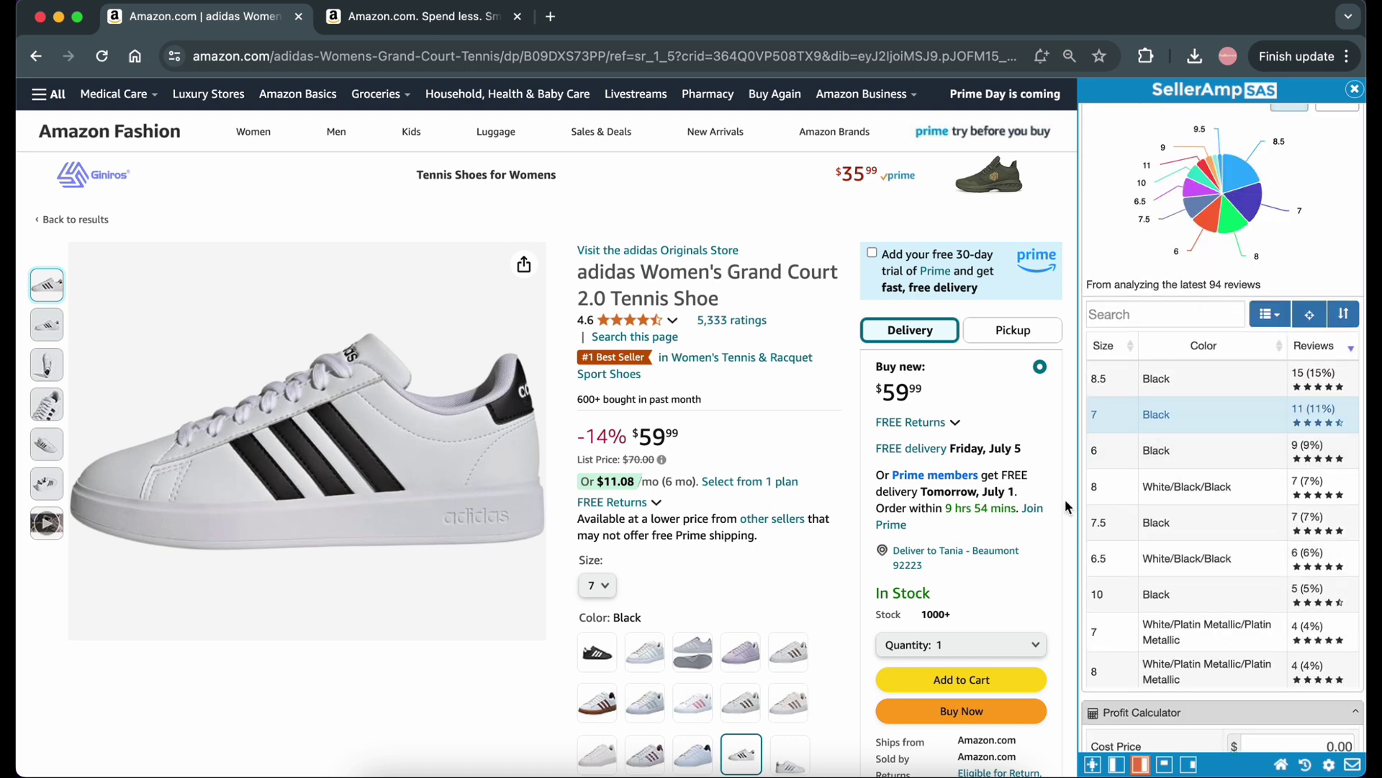
pyautogui.scroll(1, 1152, 415)
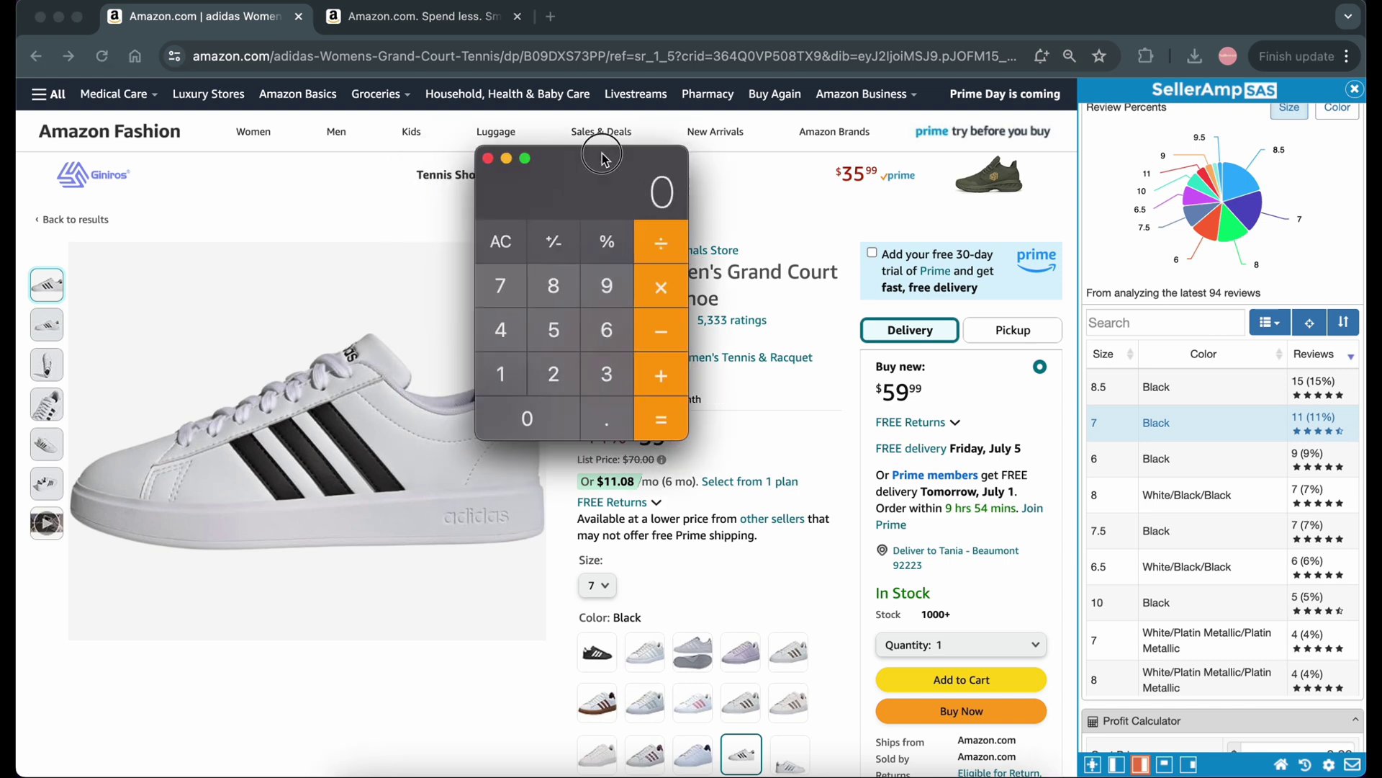
# - Calculate the size 7 Black variation's estimated monthly sales by multiplying 5729 by .11 in the calculator
pyautogui.scroll(15, 1216, 409)
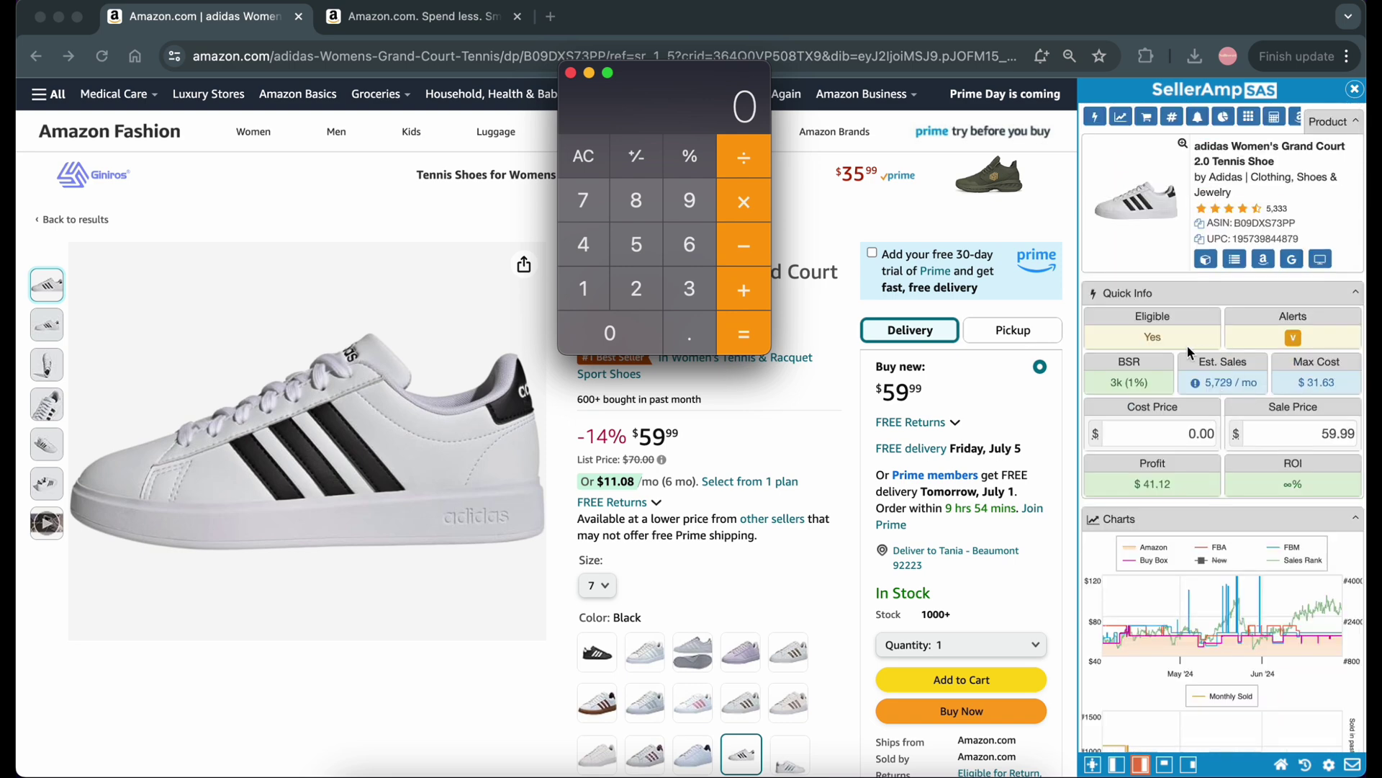
pyautogui.click(636, 244)
pyautogui.click(585, 201)
pyautogui.click(637, 289)
pyautogui.click(689, 200)
pyautogui.scroll(-10, 1152, 504)
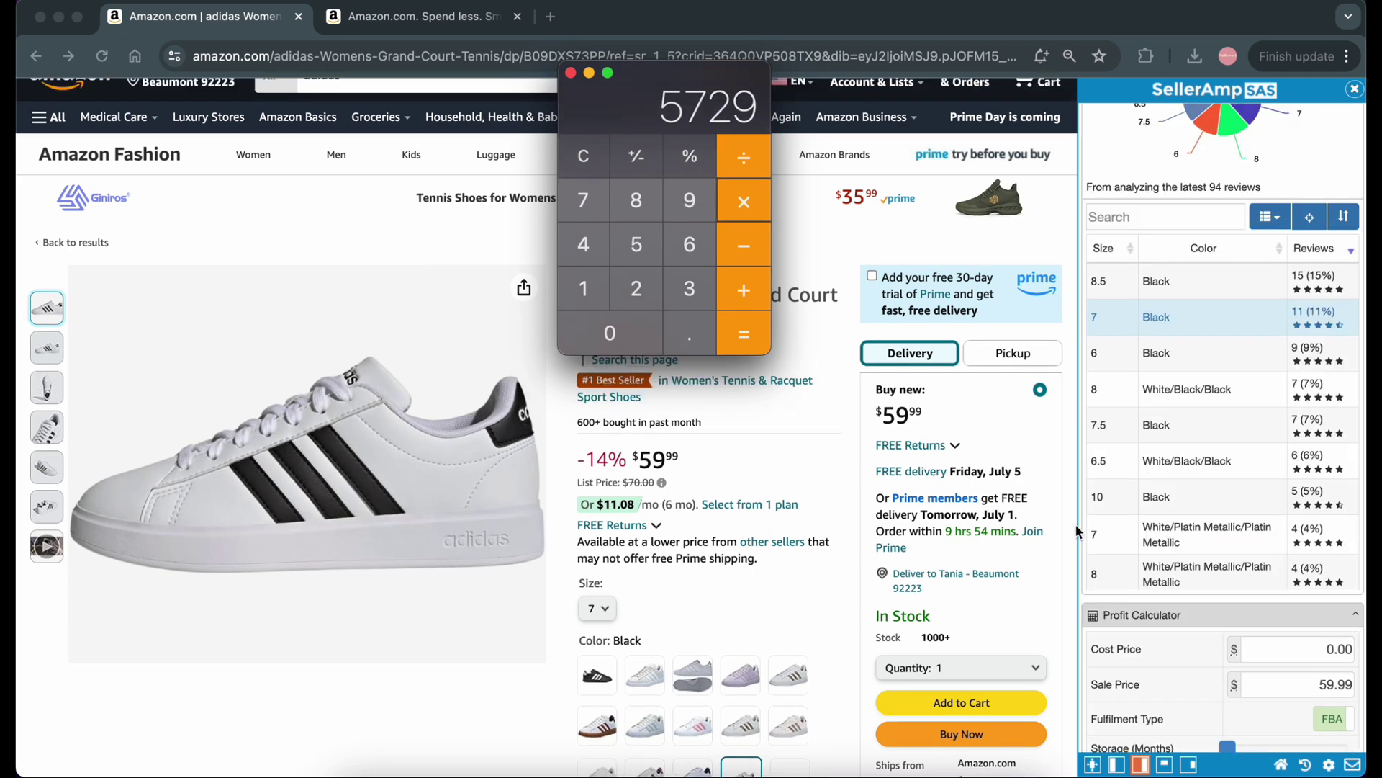
pyautogui.click(742, 202)
pyautogui.click(690, 331)
pyautogui.click(589, 289)
pyautogui.click(589, 289)
pyautogui.click(743, 333)
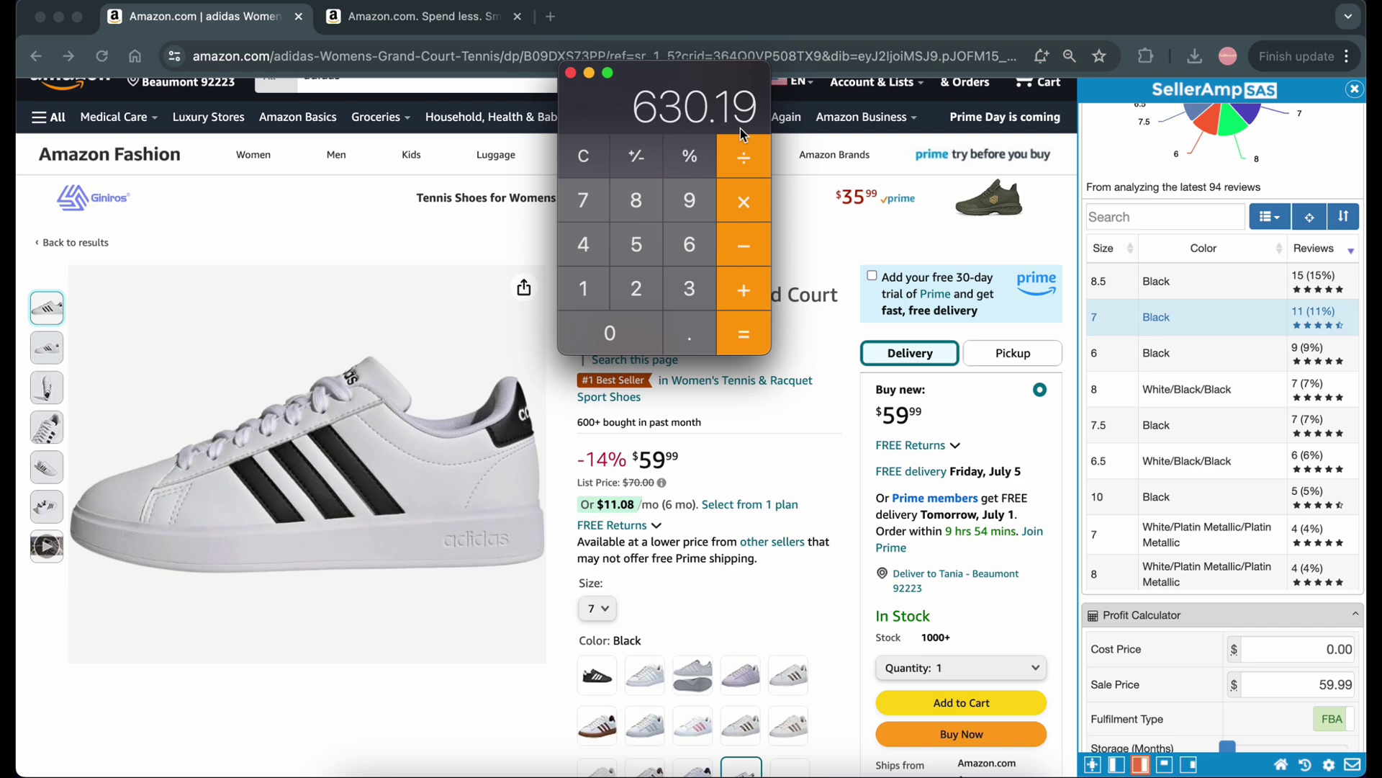
# - Check the calculated size 7 Black sales against the most recent point of SellerAmp's Monthly Sold chart
pyautogui.scroll(-15, 1212, 226)
pyautogui.scroll(7, 1212, 226)
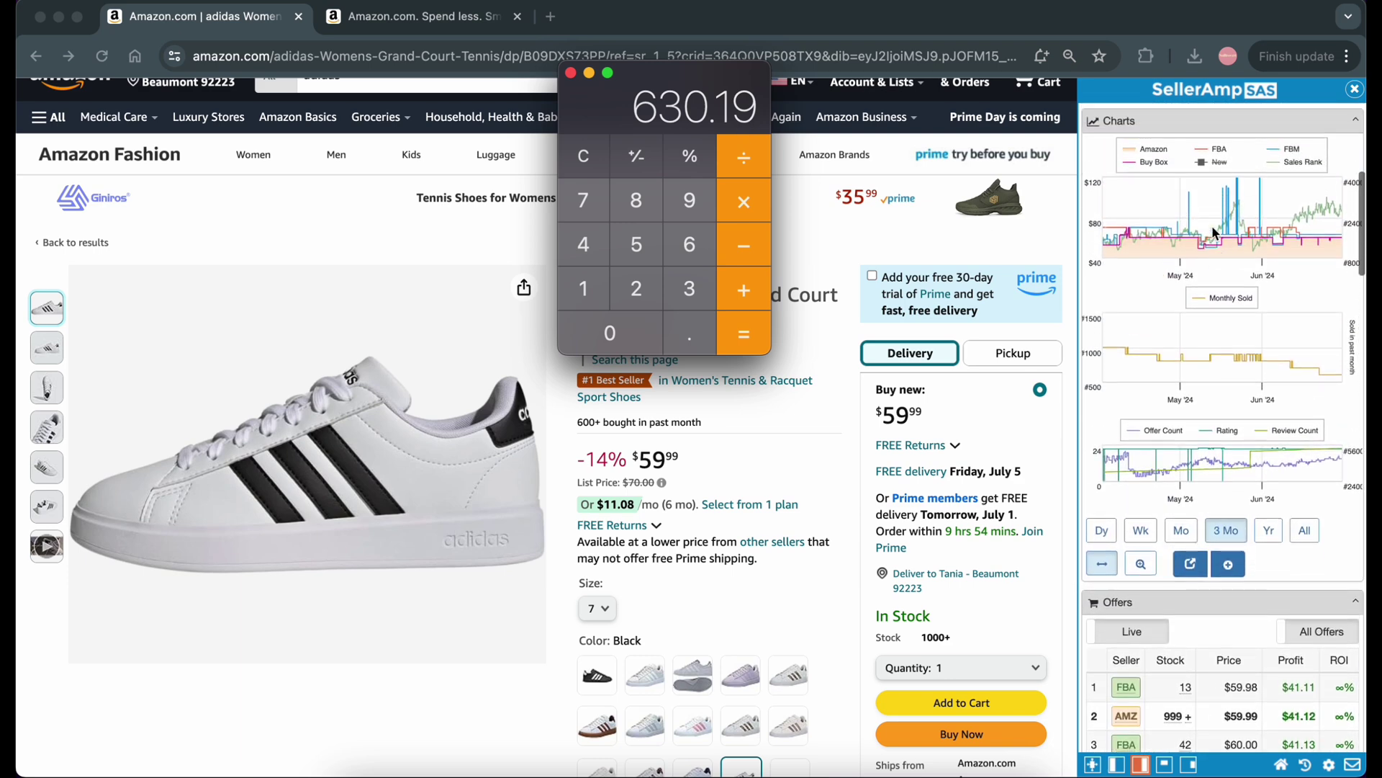
pyautogui.scroll(-1, 1211, 226)
pyautogui.click(1329, 445)
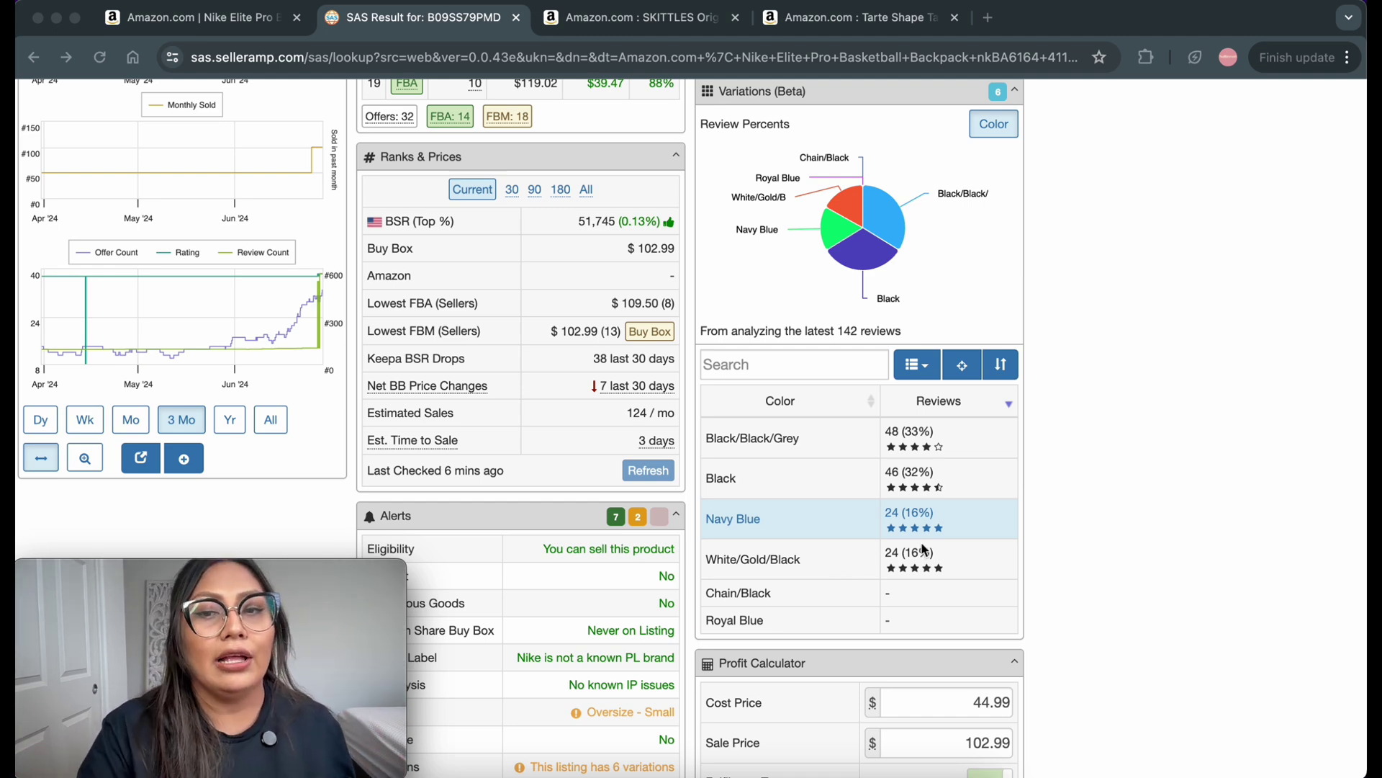
# - Review the Nike backpack's color review percentages and load the black Nike Hoops Elite Backpack (32L) variation in SellerAmp
pyautogui.scroll(1, 836, 547)
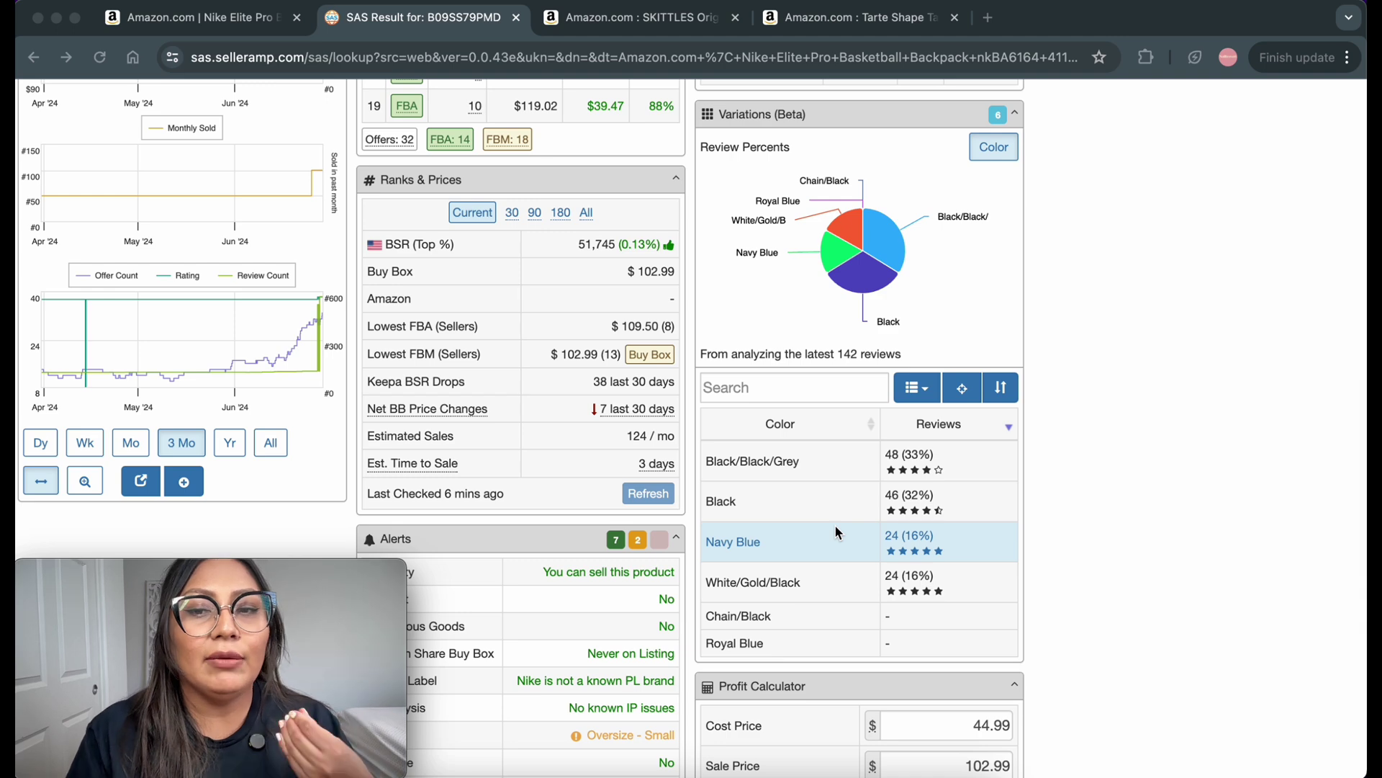
pyautogui.scroll(-5, 836, 527)
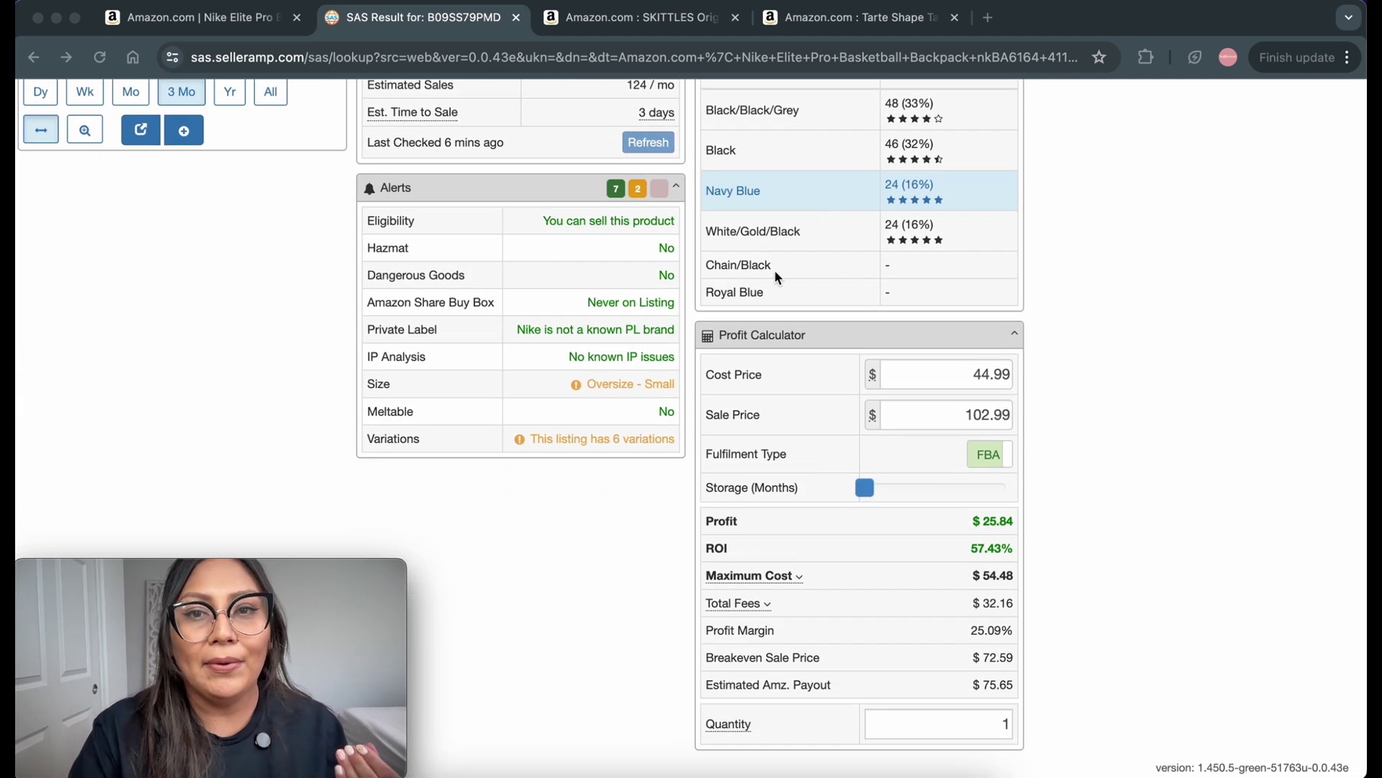
pyautogui.scroll(2, 774, 269)
pyautogui.scroll(1, 716, 248)
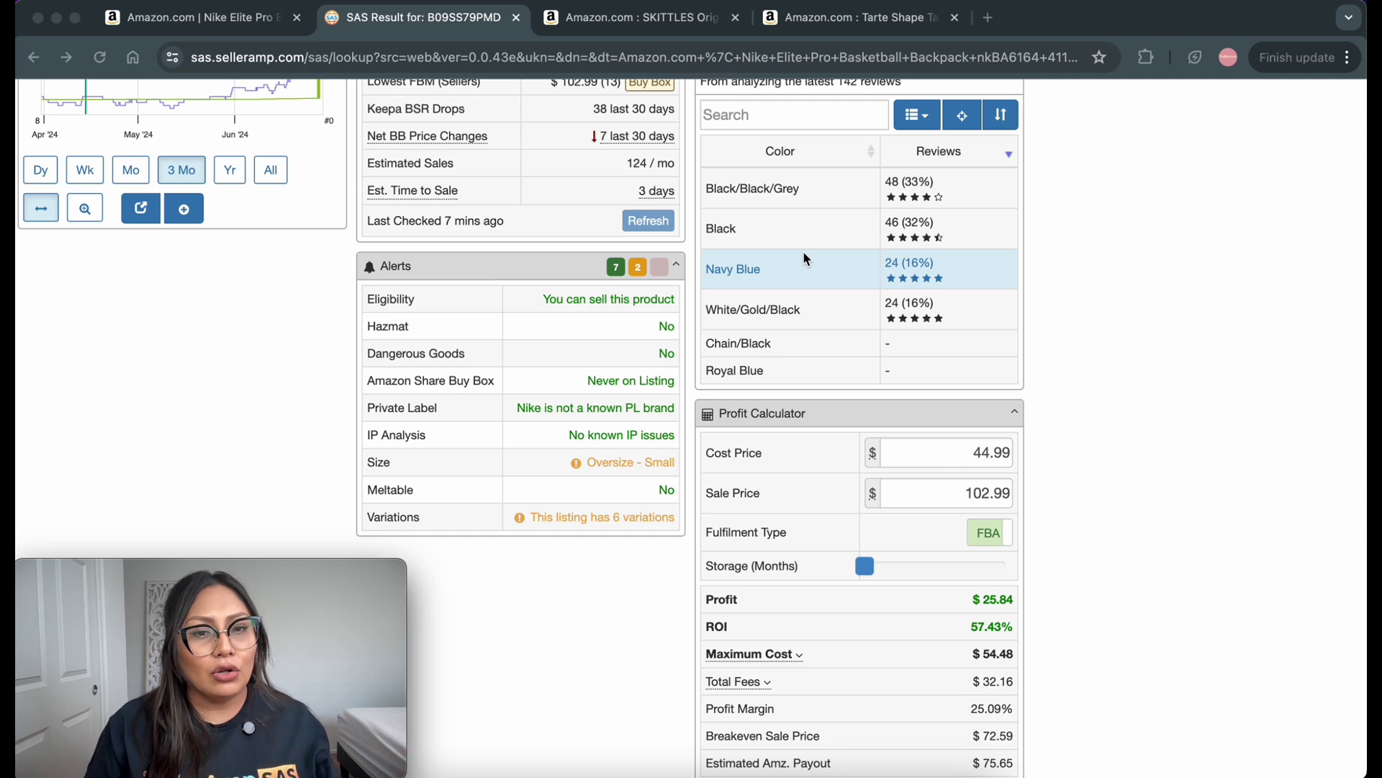
pyautogui.scroll(15, 802, 251)
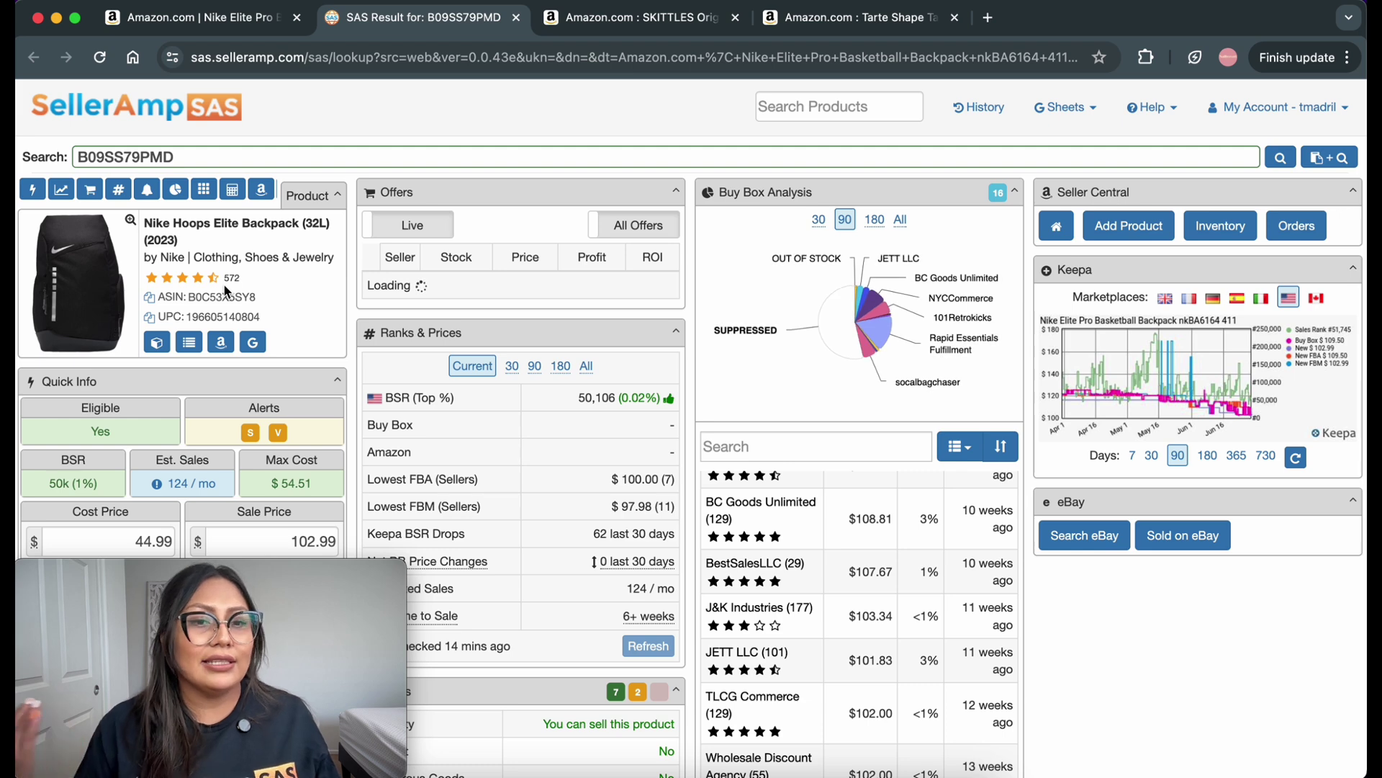
pyautogui.scroll(-1, 685, 452)
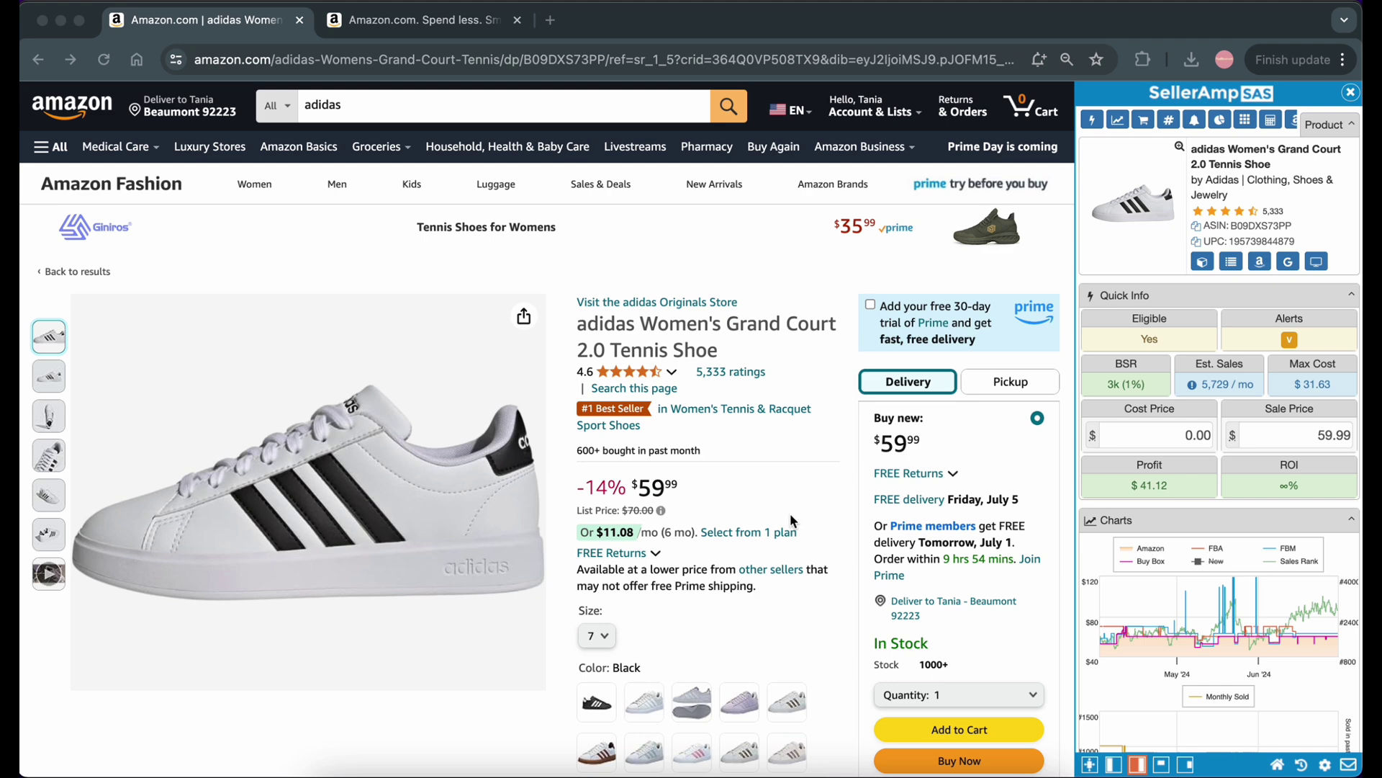
# - Go through the adidas shoe's variation list and load the size 7.5 White/Platin Metallic/Platin Metallic variation in SellerAmp
pyautogui.scroll(-10, 1228, 530)
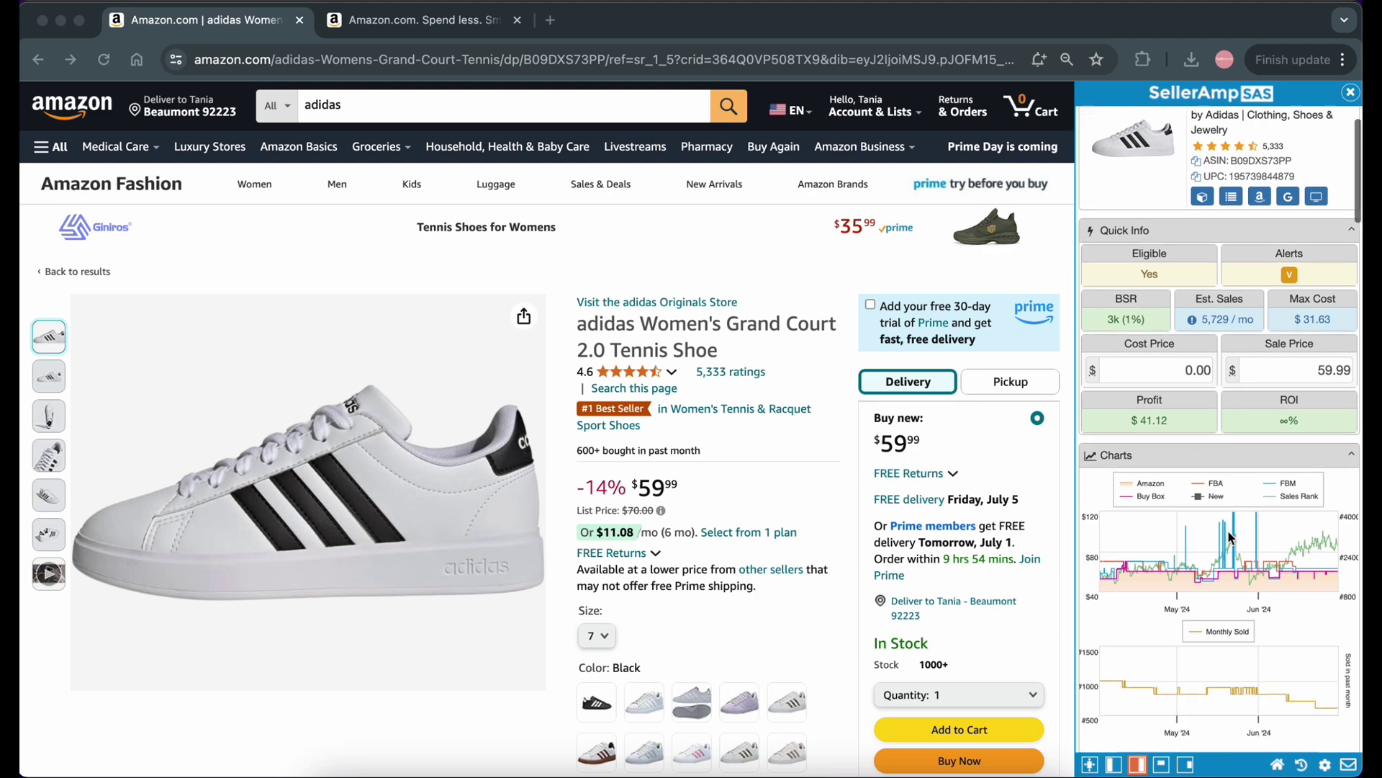
pyautogui.scroll(-12, 1229, 530)
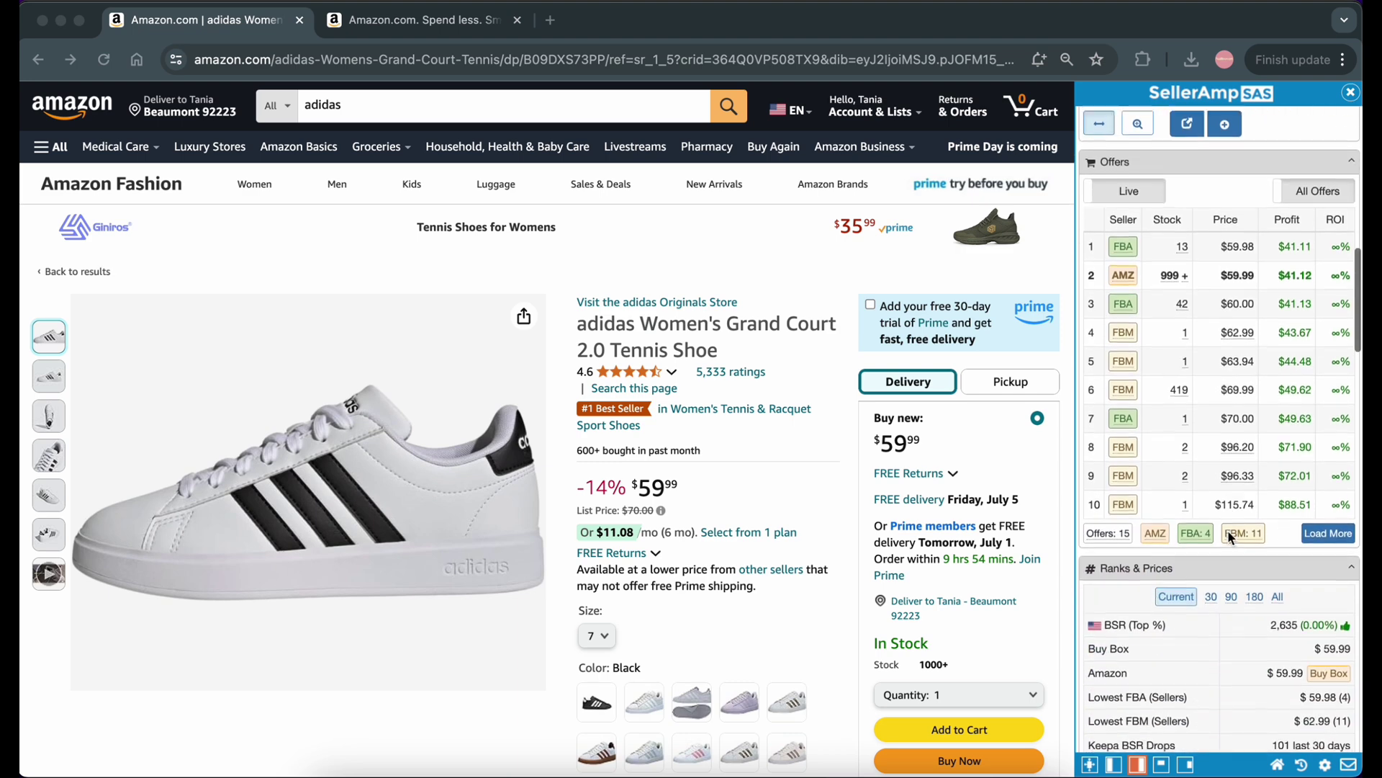
pyautogui.scroll(-12, 1228, 536)
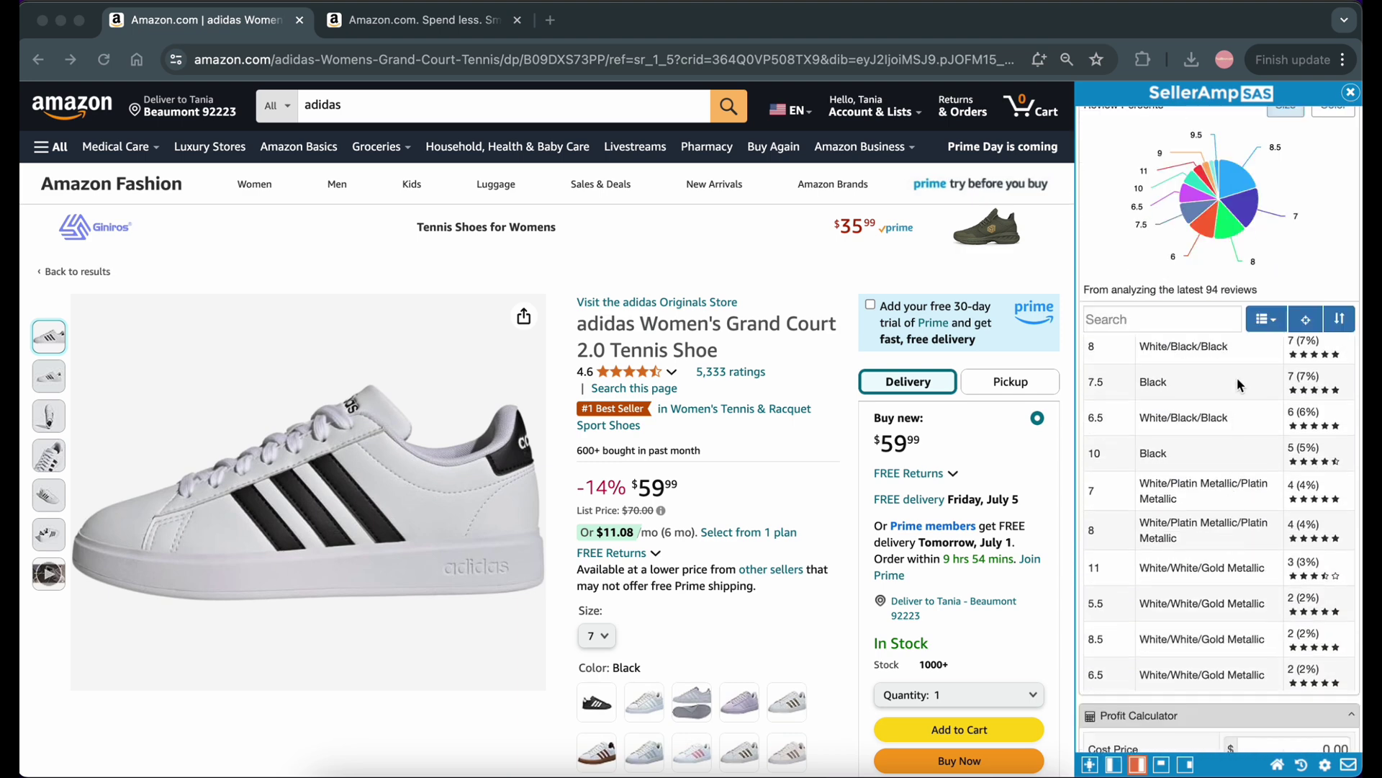
pyautogui.scroll(-5, 1224, 477)
pyautogui.scroll(1, 1128, 249)
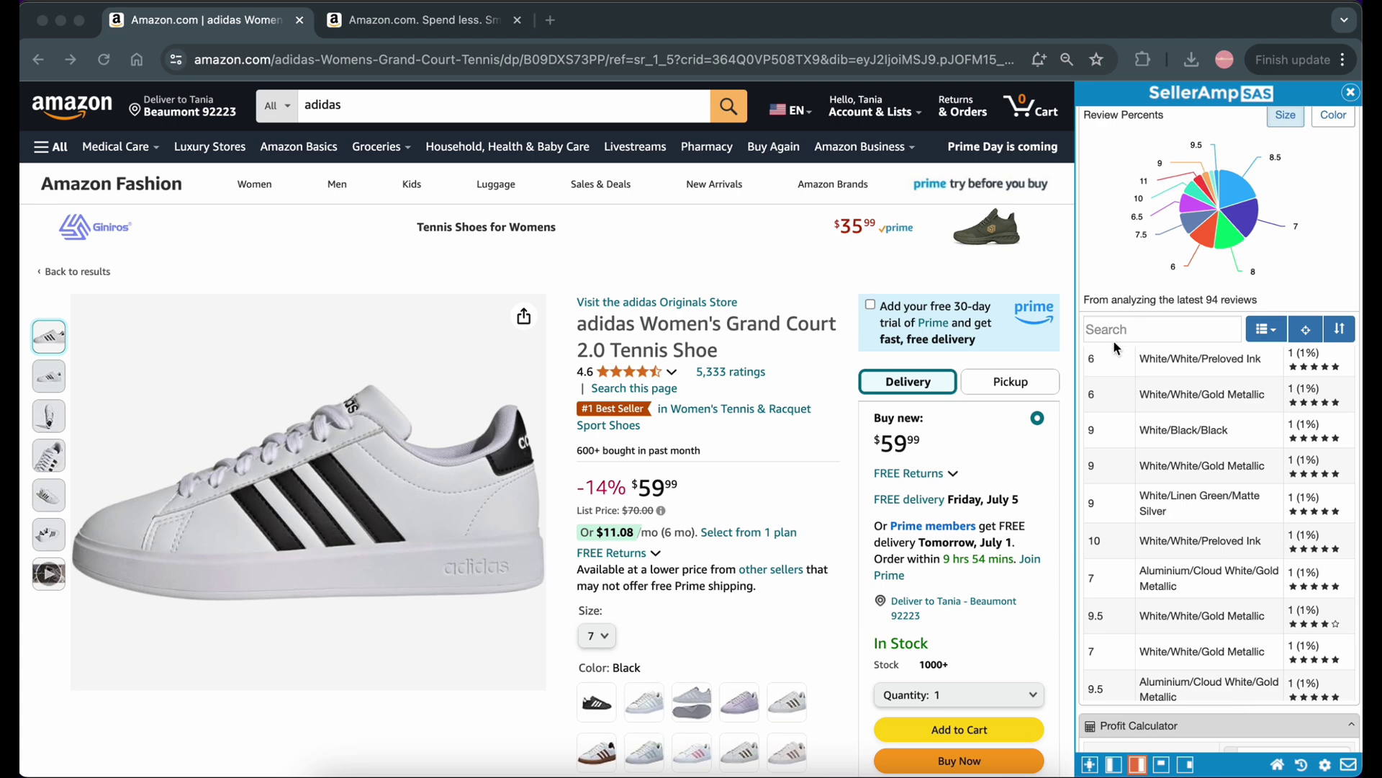
pyautogui.scroll(17, 1228, 439)
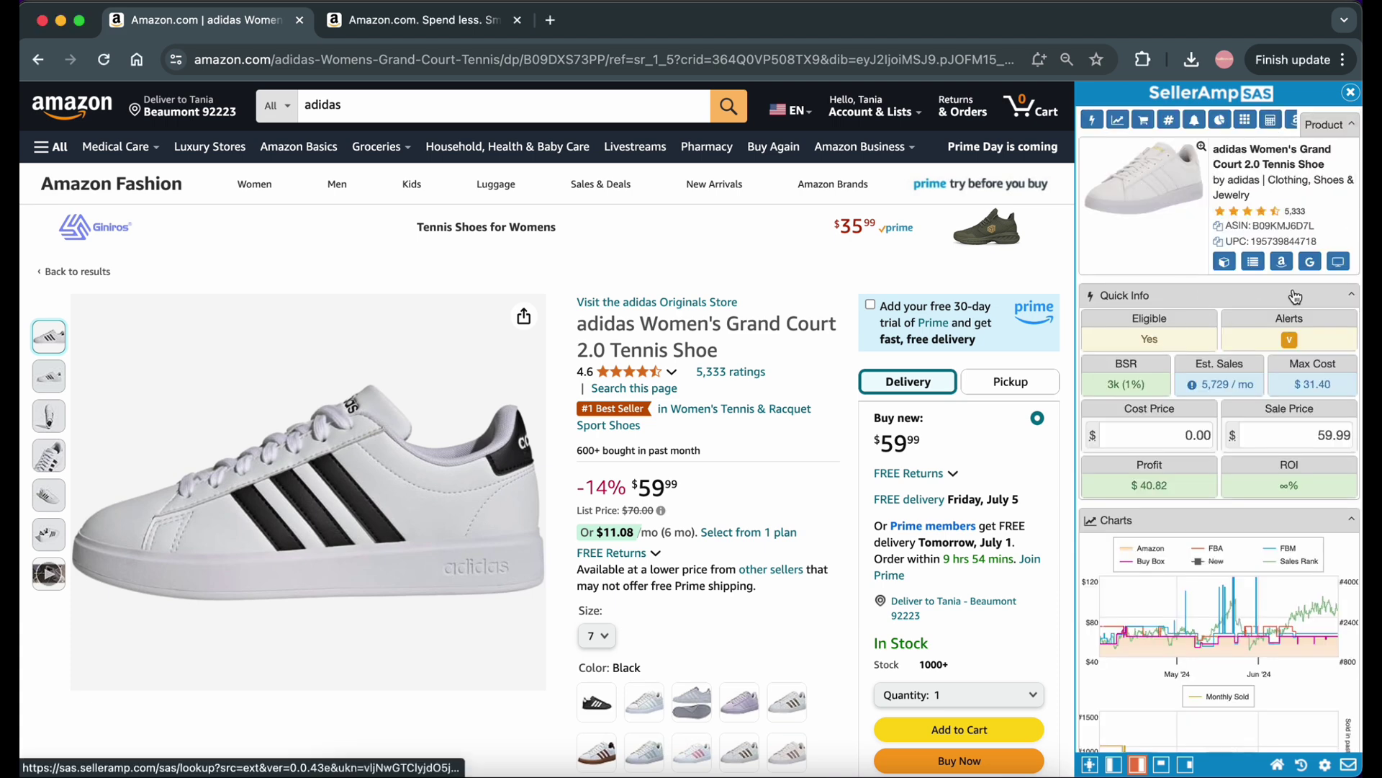
# - Examine the estimated sales, Buy Box analysis and review percentage of the size 7.5 White/Platin Metallic/Platin Metallic variation
pyautogui.moveTo(1207, 381)
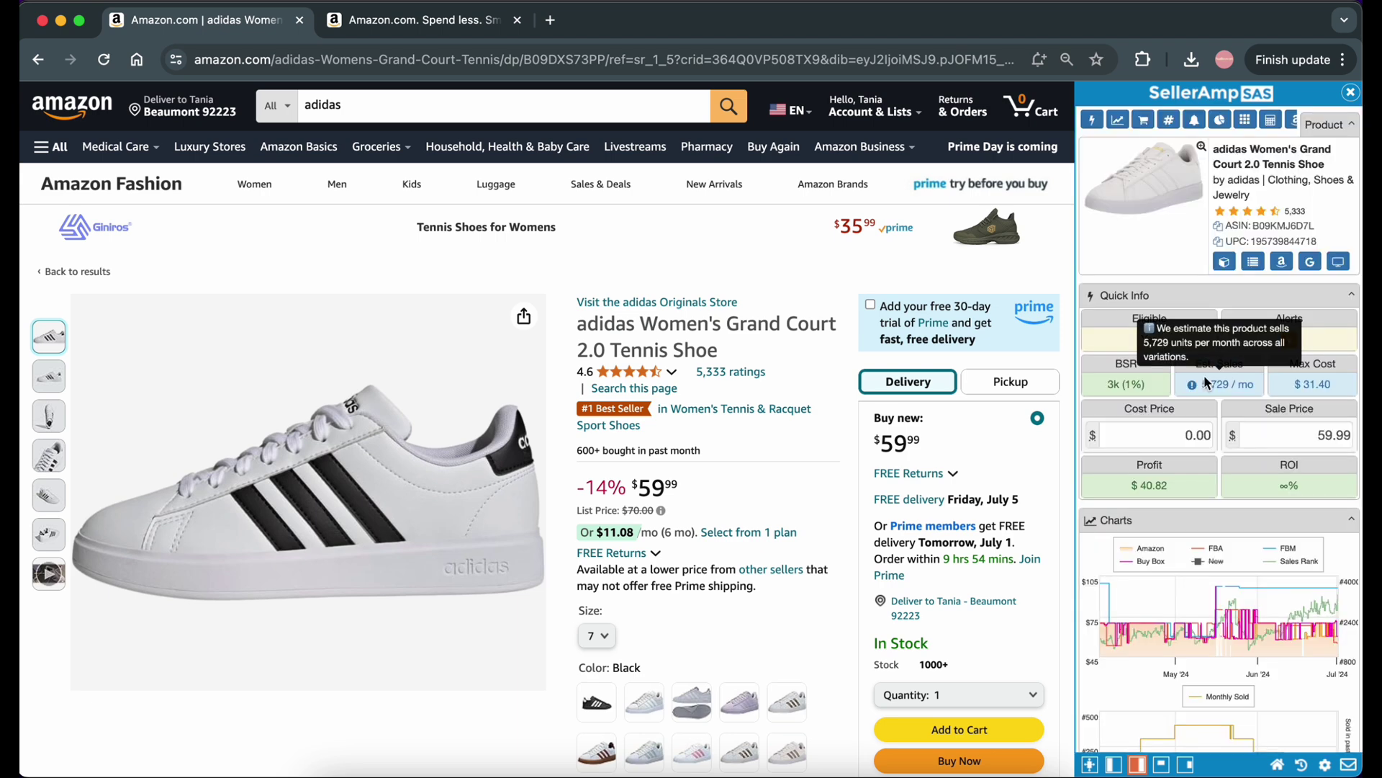
pyautogui.scroll(-8, 1258, 547)
pyautogui.scroll(-15, 1259, 547)
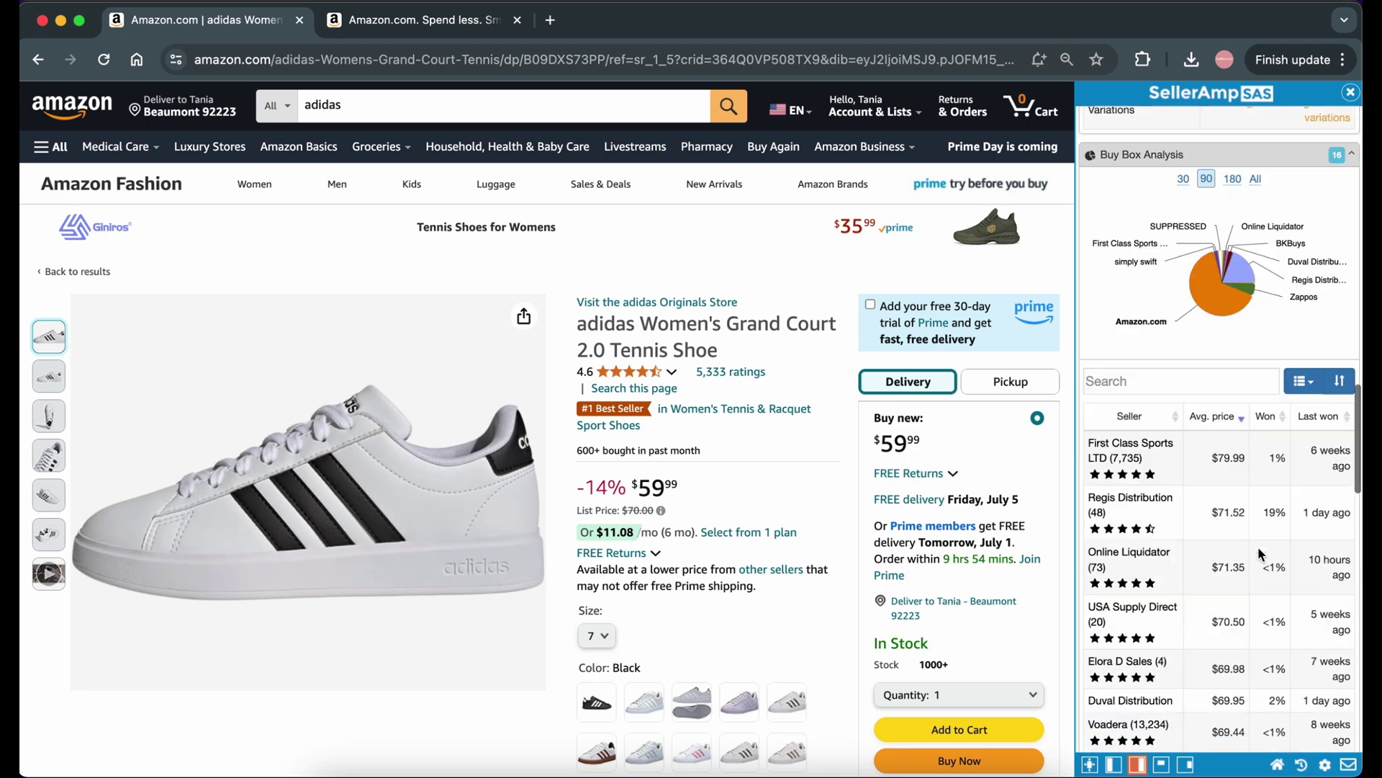
pyautogui.scroll(-10, 1259, 547)
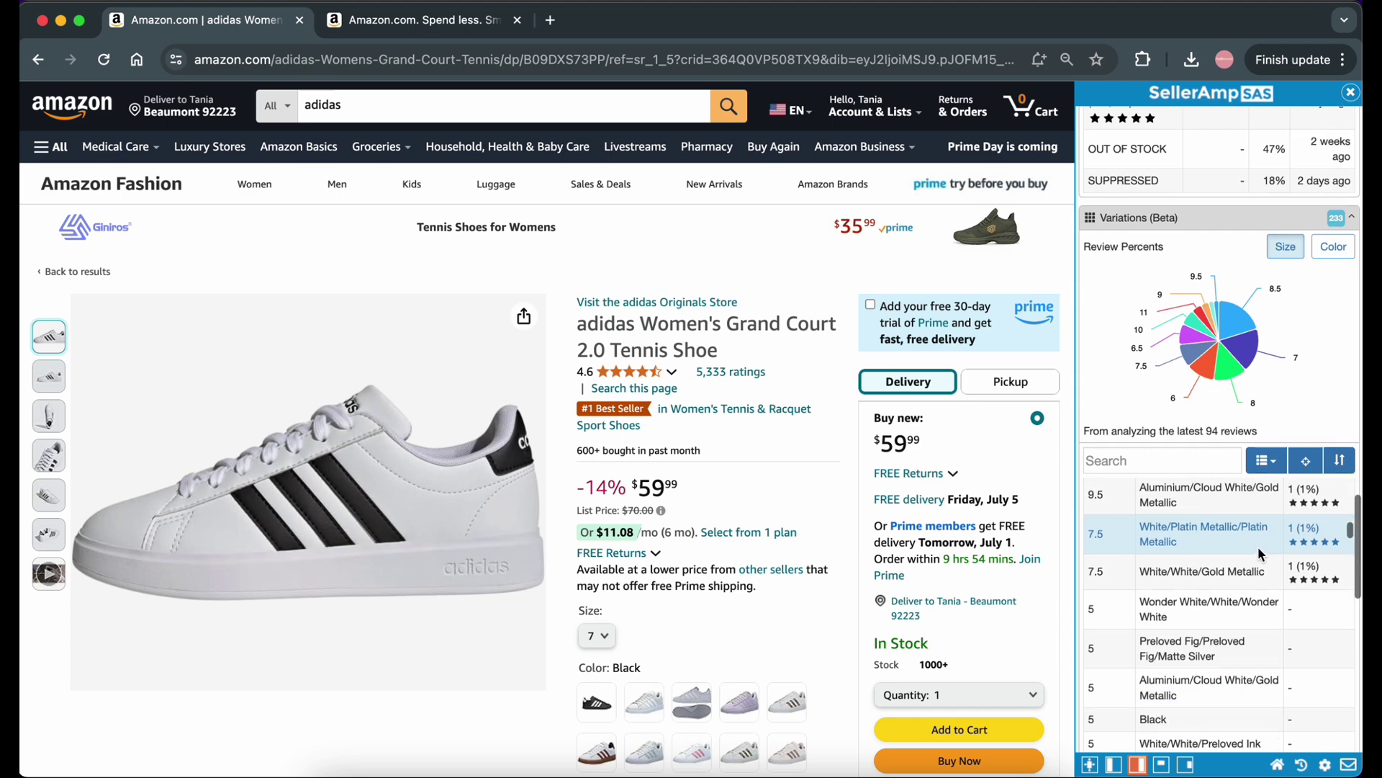
pyautogui.scroll(-2, 1260, 424)
pyautogui.scroll(-8, 1211, 317)
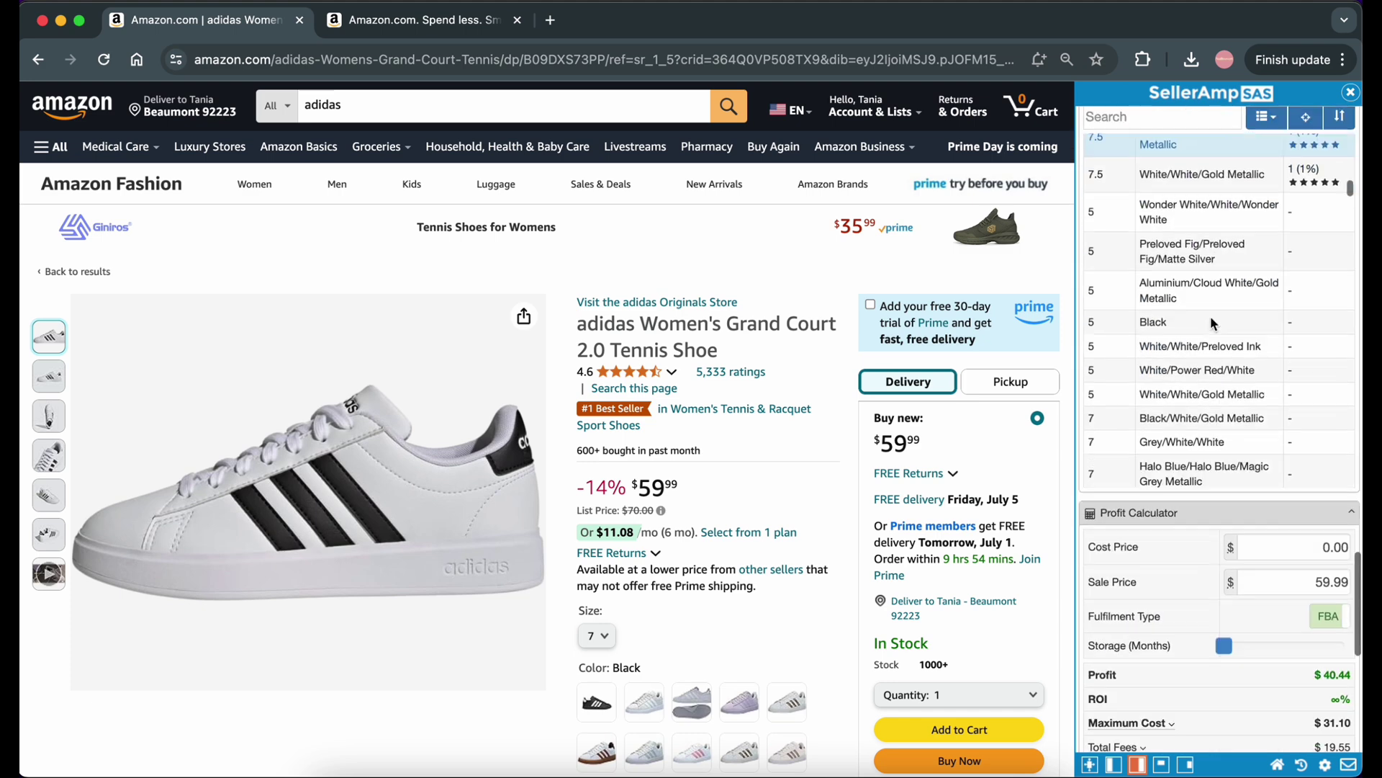
pyautogui.click(1226, 275)
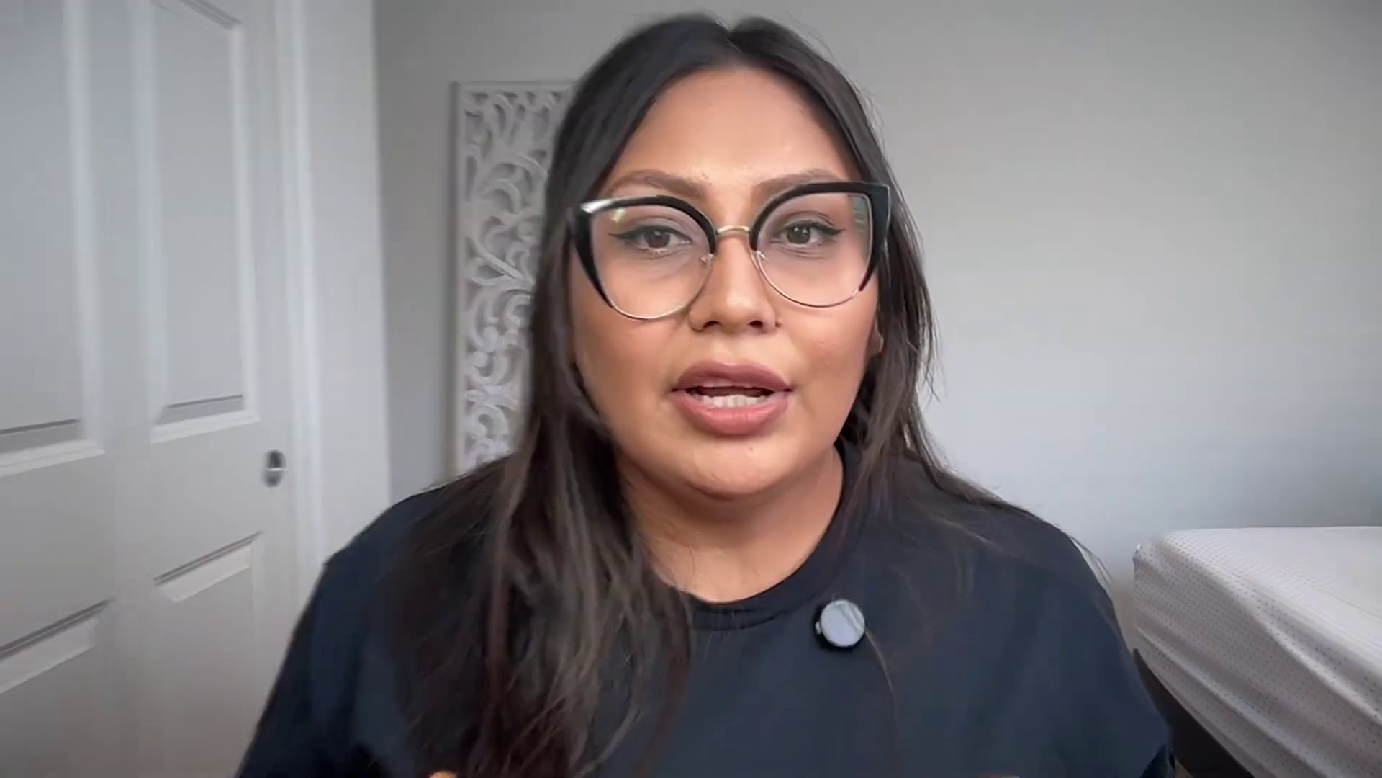